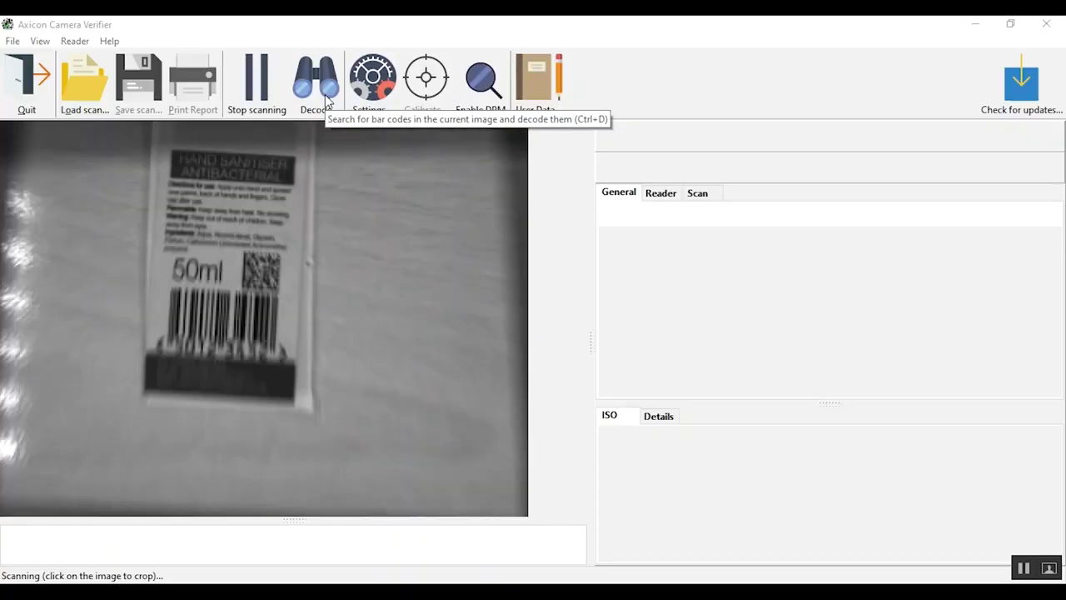
# Step: Decode the codes on the label and fill in its user data with job reference 1234 and delivery Site D
pyautogui.click(324, 94)
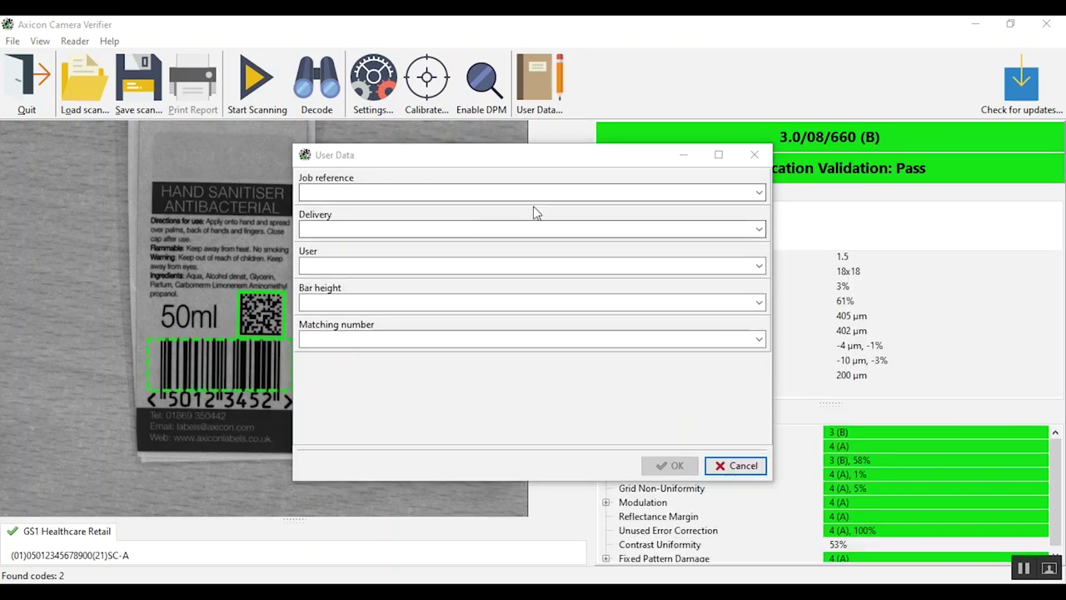
pyautogui.write('1234')
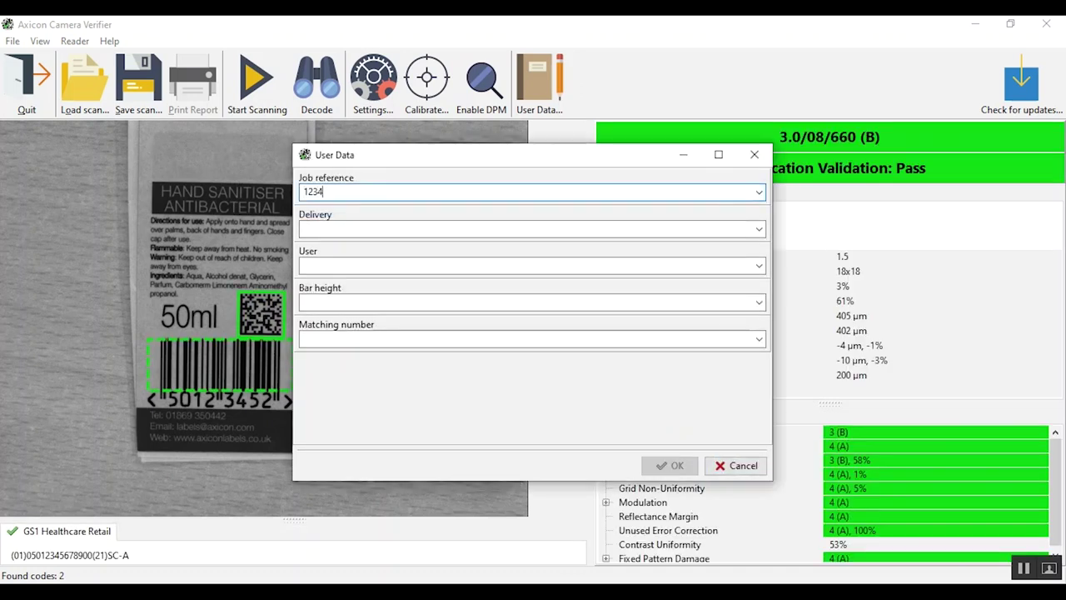
pyautogui.click(759, 229)
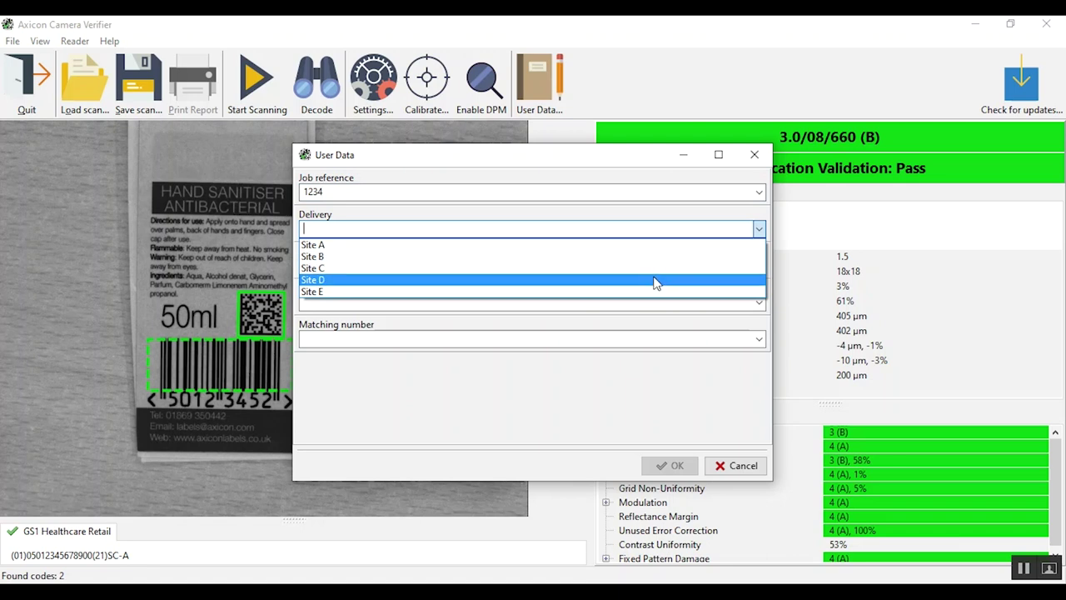
pyautogui.click(673, 278)
# Step: Complete the user data by choosing the user's name, entering bar height 32mm and selecting a matching number, and confirm it
pyautogui.click(759, 265)
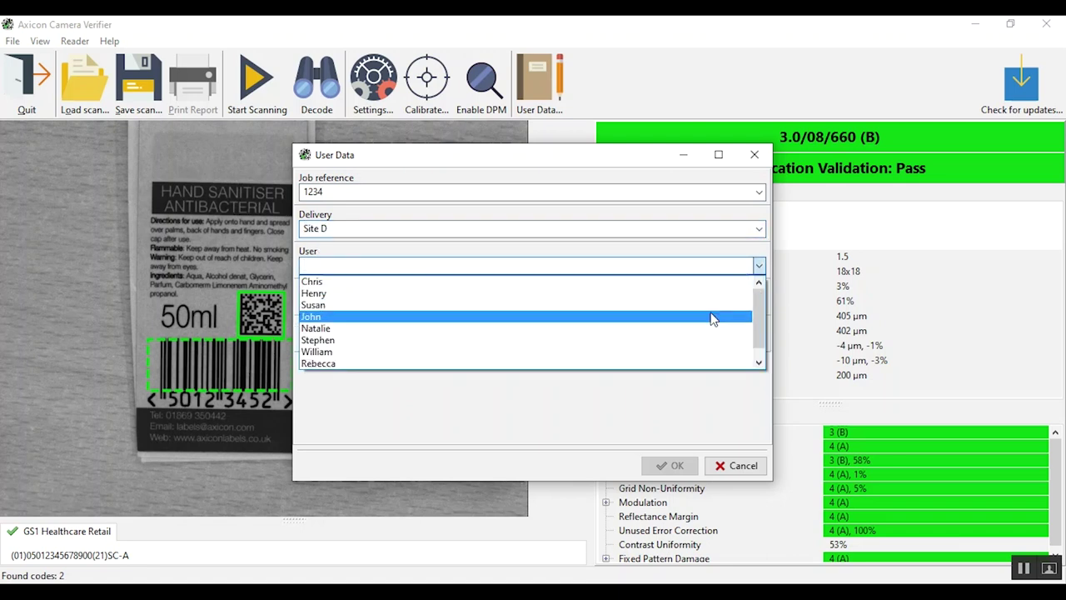
pyautogui.click(709, 333)
pyautogui.click(728, 303)
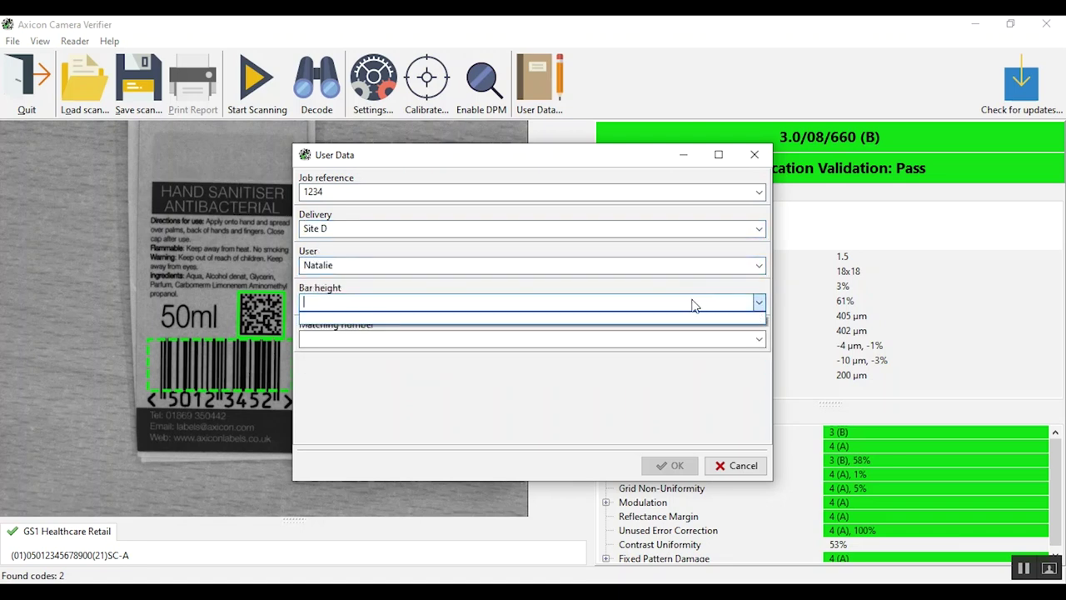
pyautogui.write('32mm')
pyautogui.press('Return')
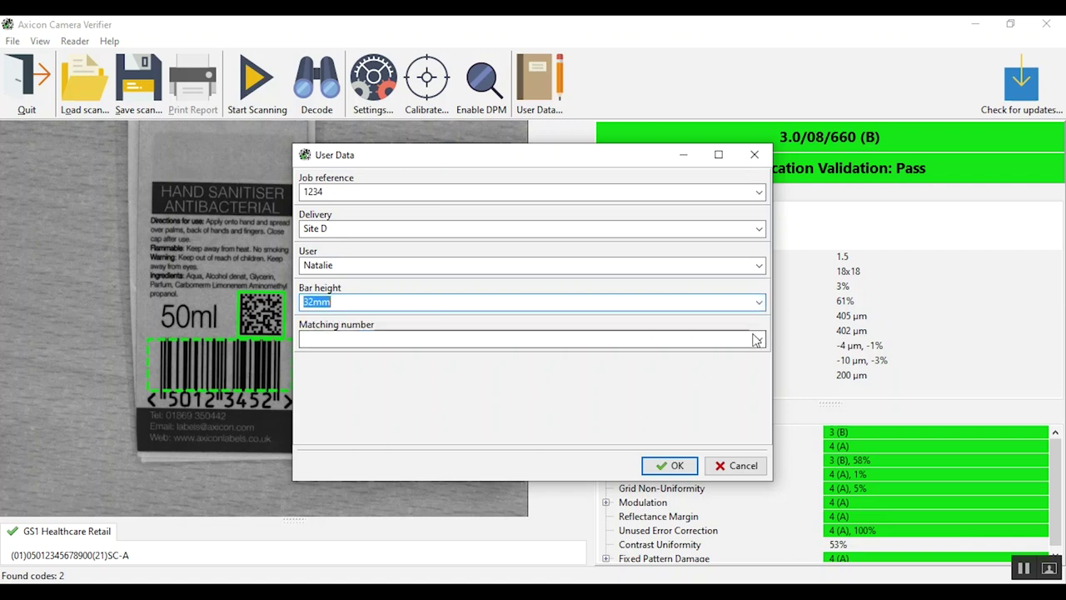
pyautogui.click(759, 339)
pyautogui.click(742, 356)
pyautogui.click(671, 465)
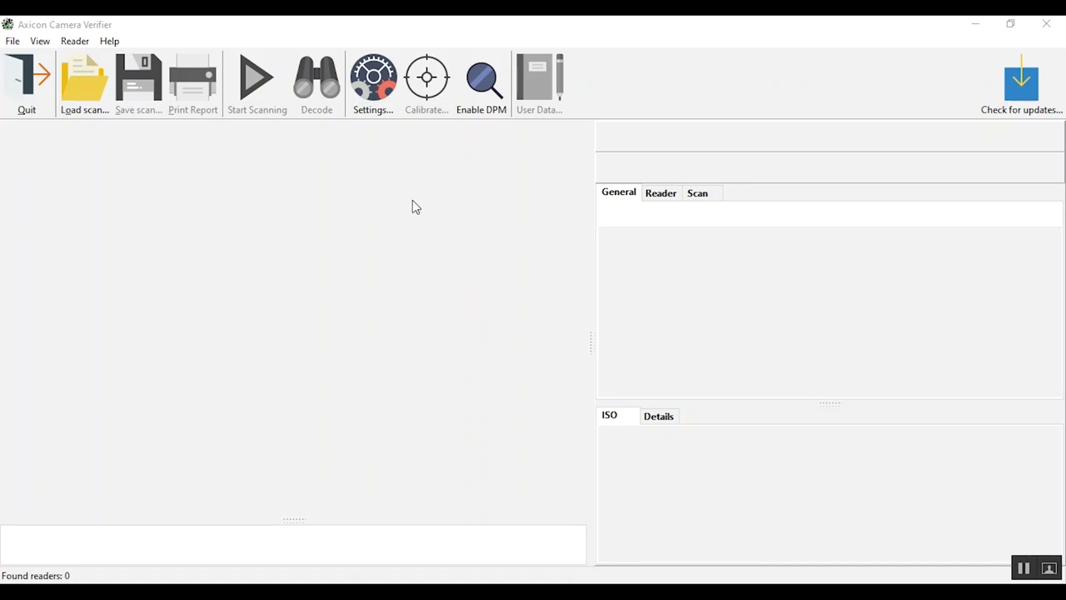
# Step: Enable saving of the Standard PDF report and set its directory to the User data test folder on the Desktop
pyautogui.click(370, 104)
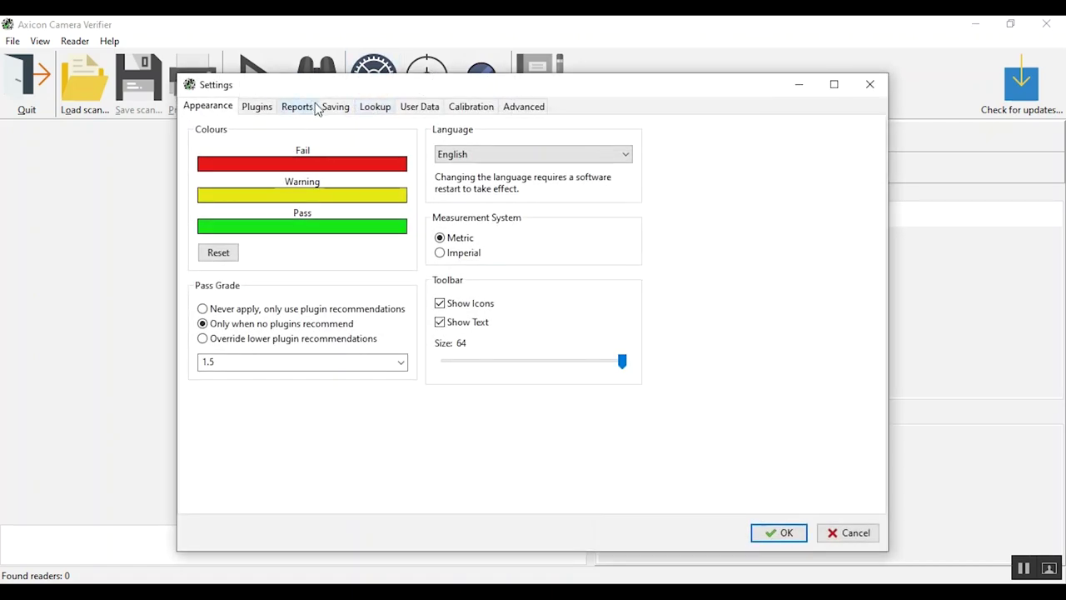
pyautogui.click(311, 106)
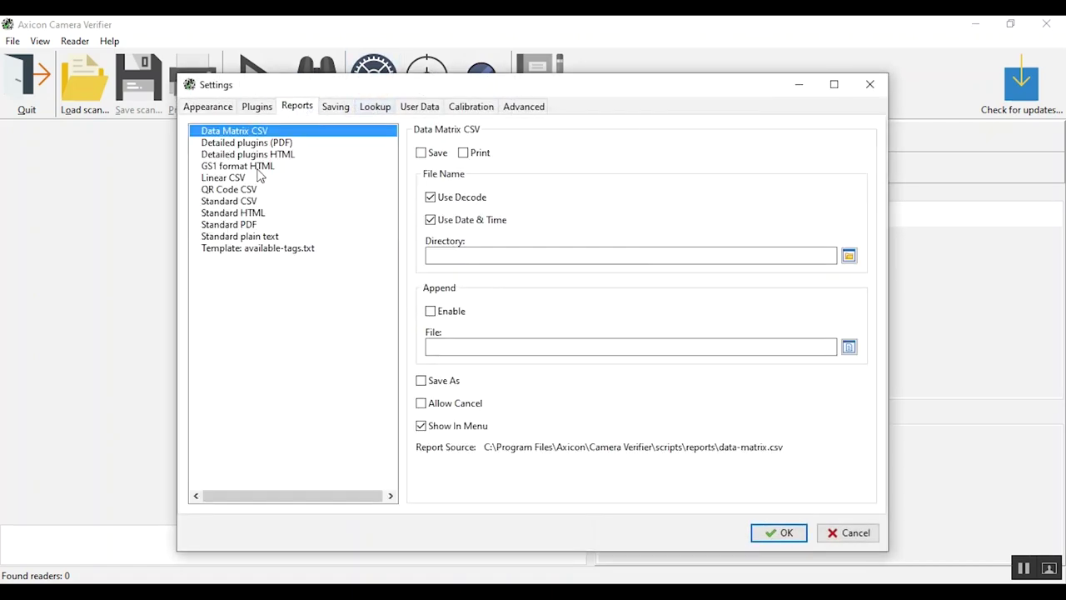
pyautogui.click(242, 225)
pyautogui.click(421, 153)
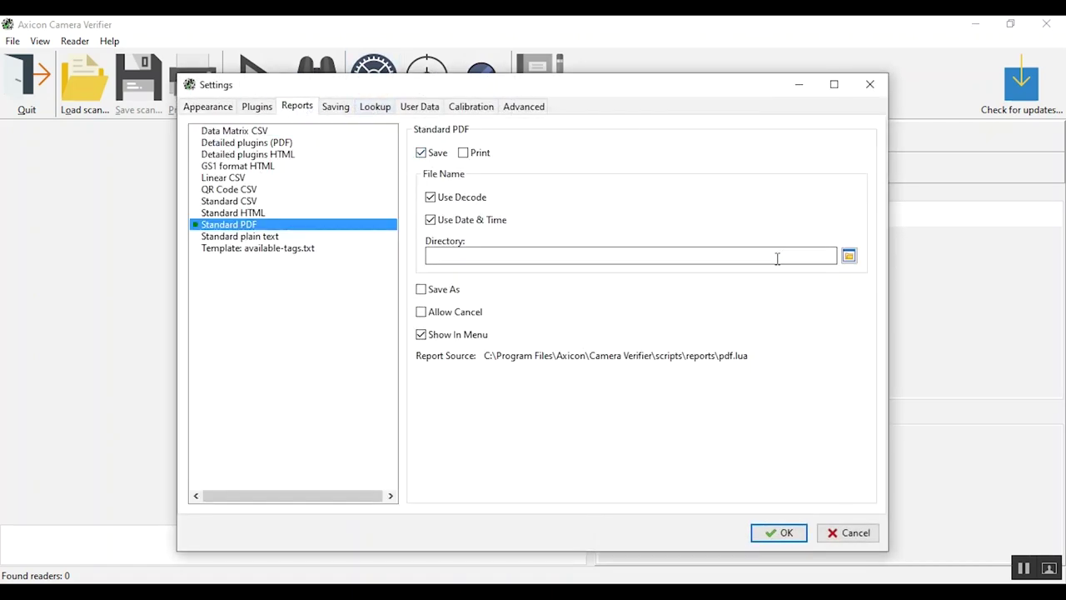
pyautogui.click(848, 255)
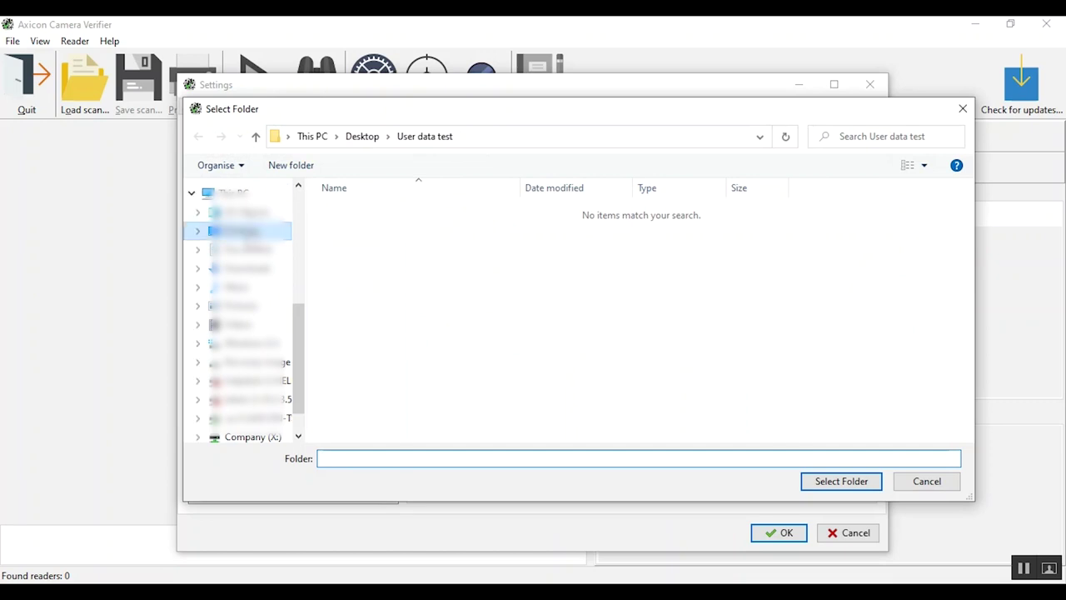
pyautogui.click(246, 233)
pyautogui.doubleClick(359, 228)
pyautogui.click(840, 486)
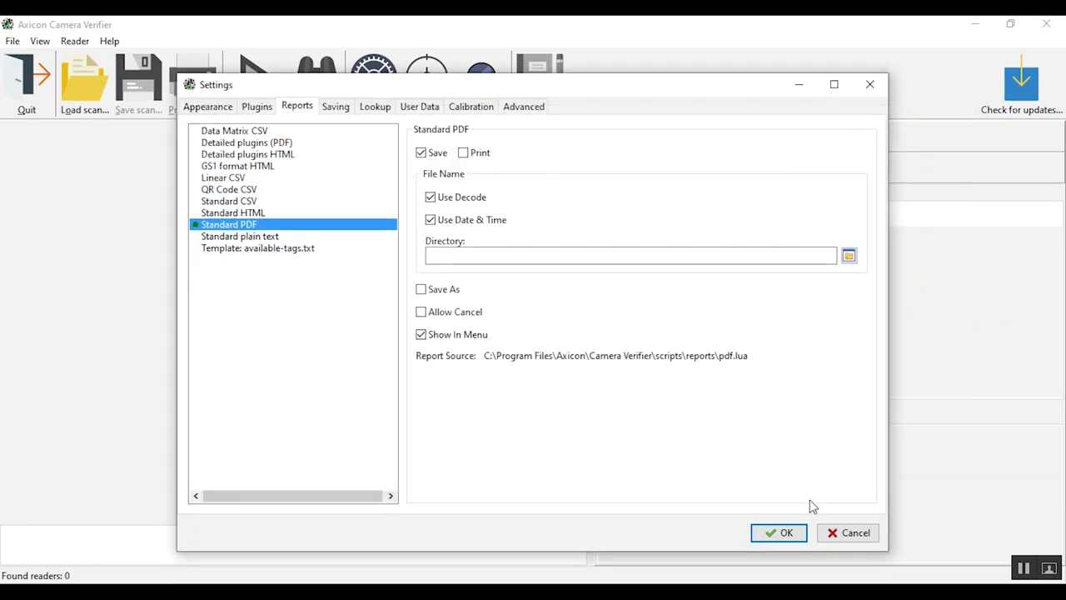
pyautogui.click(778, 533)
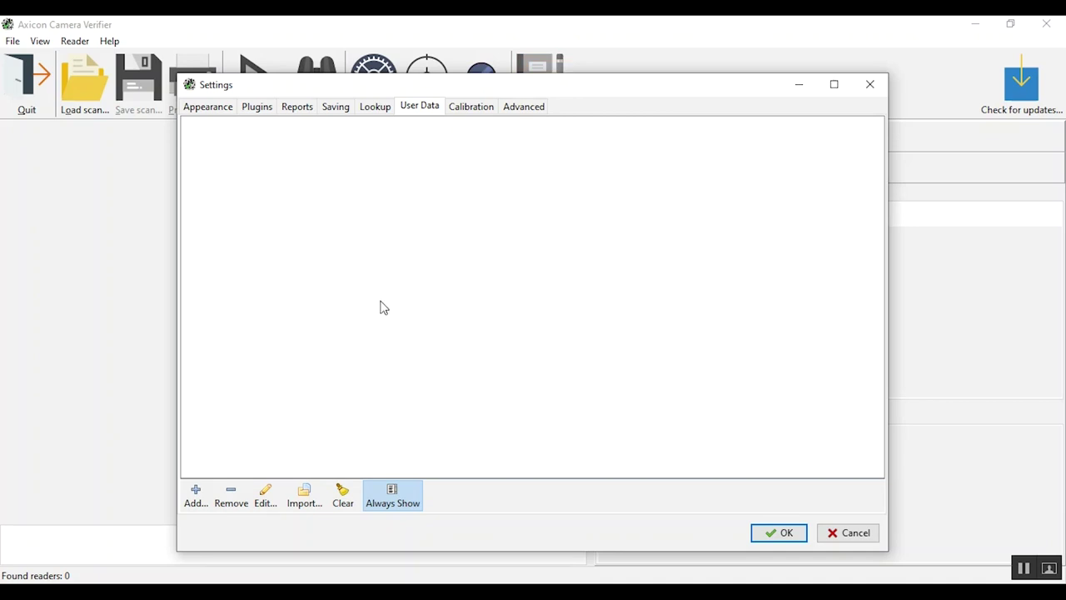
# Step: Add a user data item titled "Job reference" that does not allow blank content, and save the settings
pyautogui.click(198, 502)
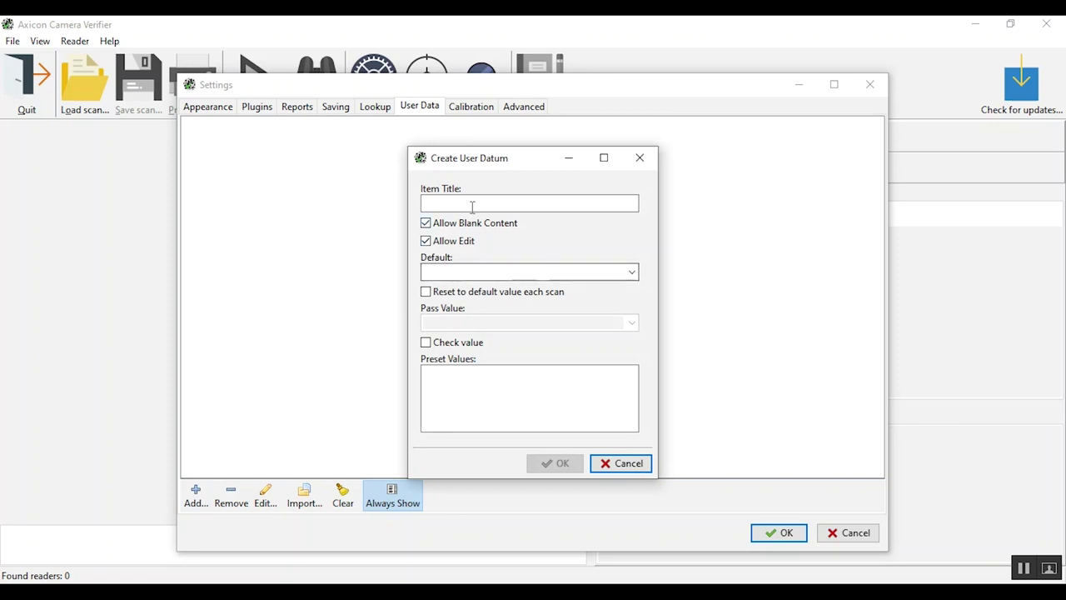
pyautogui.click(535, 208)
pyautogui.write('Job reference')
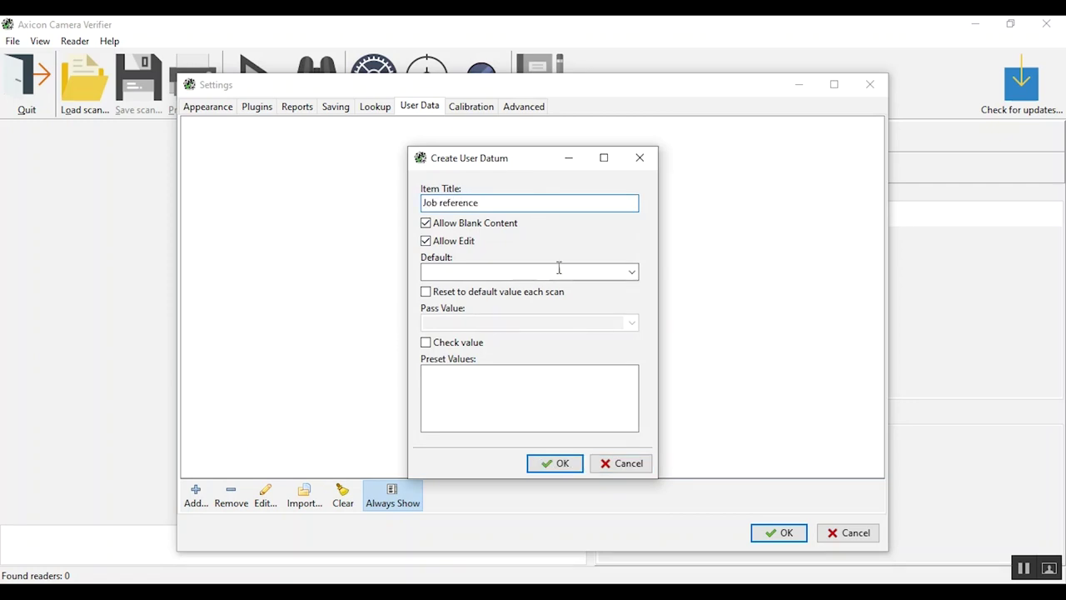
pyautogui.click(430, 229)
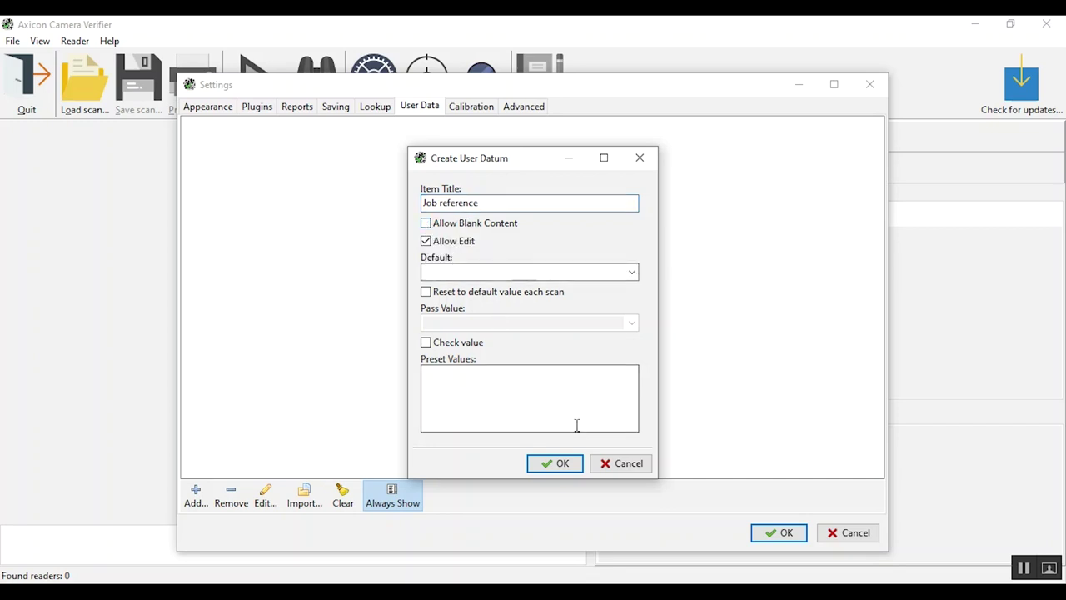
pyautogui.click(566, 463)
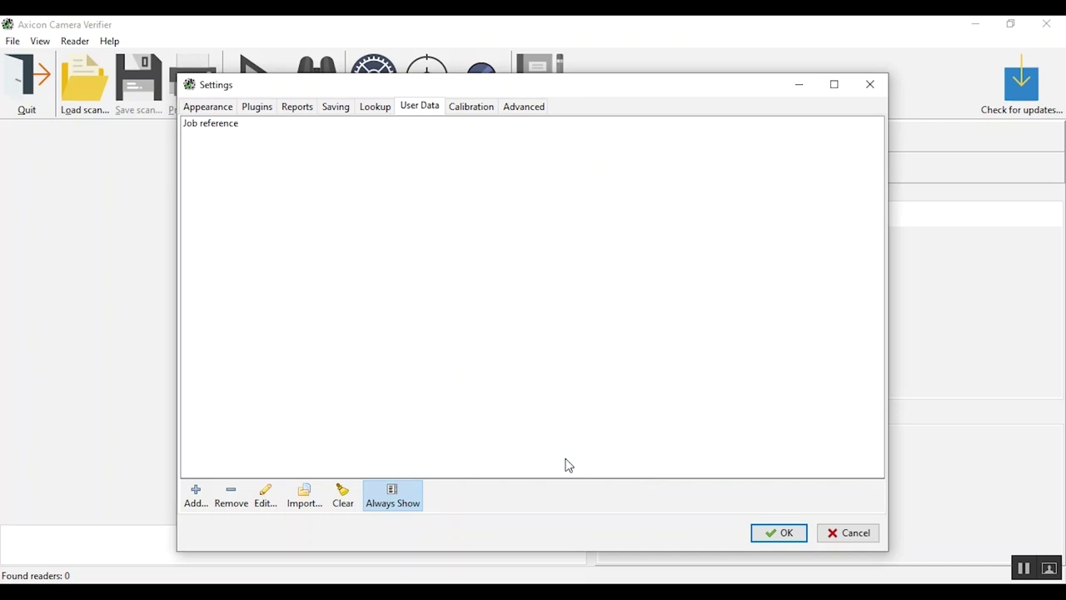
pyautogui.click(780, 534)
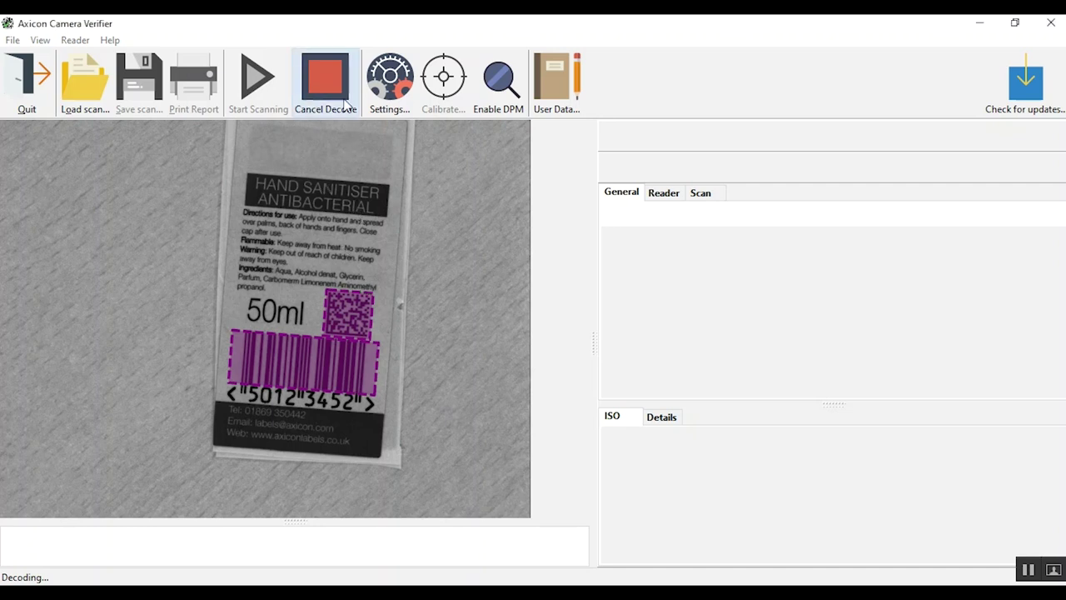
# Step: Decode the label's codes and submit the user data with "test" as the job reference
pyautogui.click(370, 188)
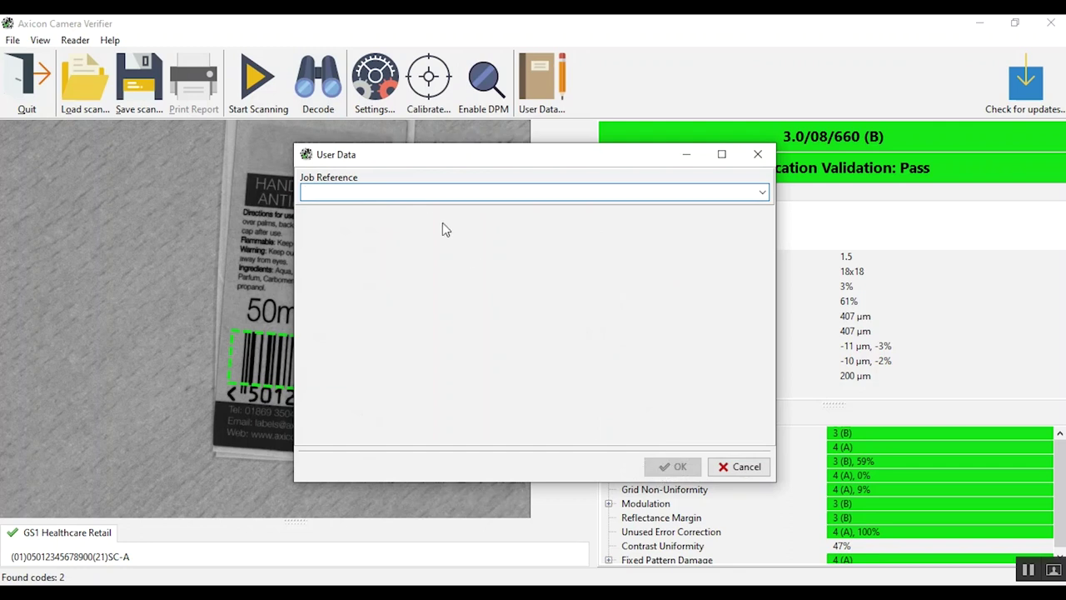
pyautogui.write('test')
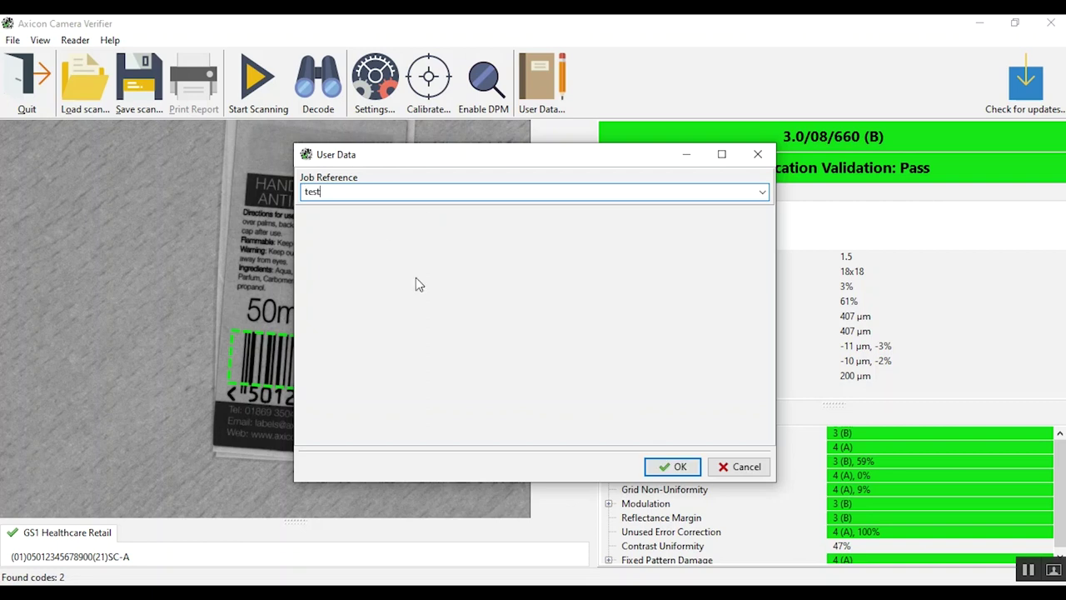
pyautogui.click(671, 468)
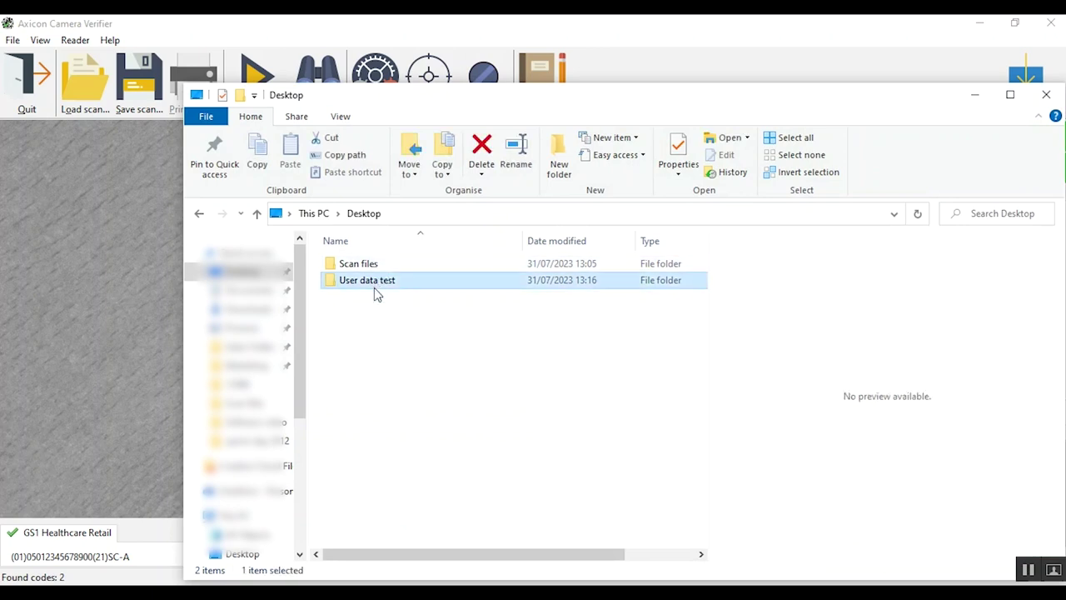
# Step: Open the GS1 DataMatrix PDF report from the User data test folder in Adobe Acrobat Reader and examine it
pyautogui.doubleClick(374, 286)
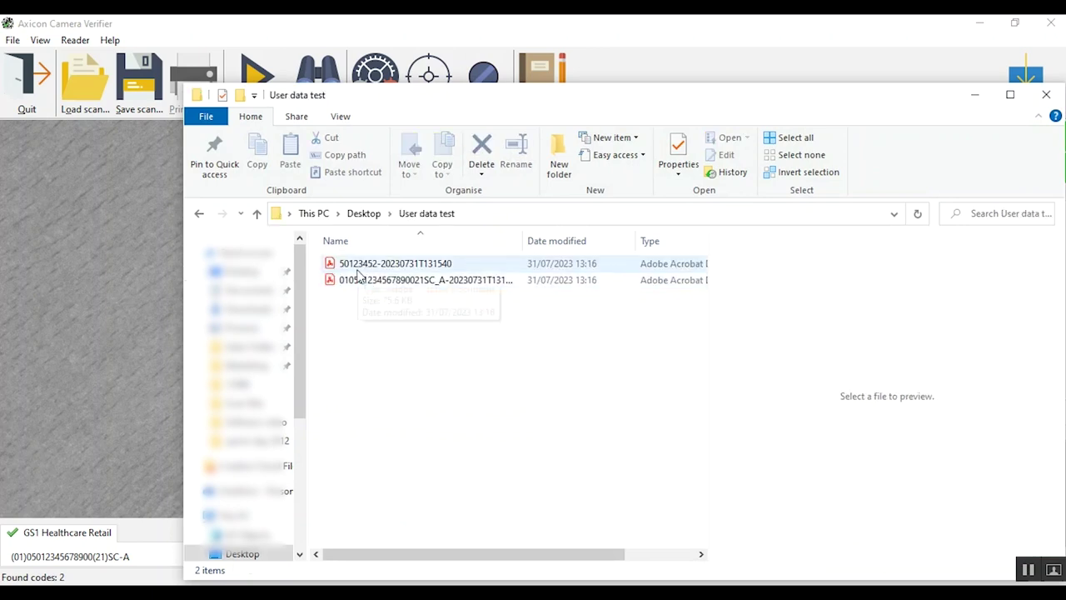
pyautogui.doubleClick(358, 281)
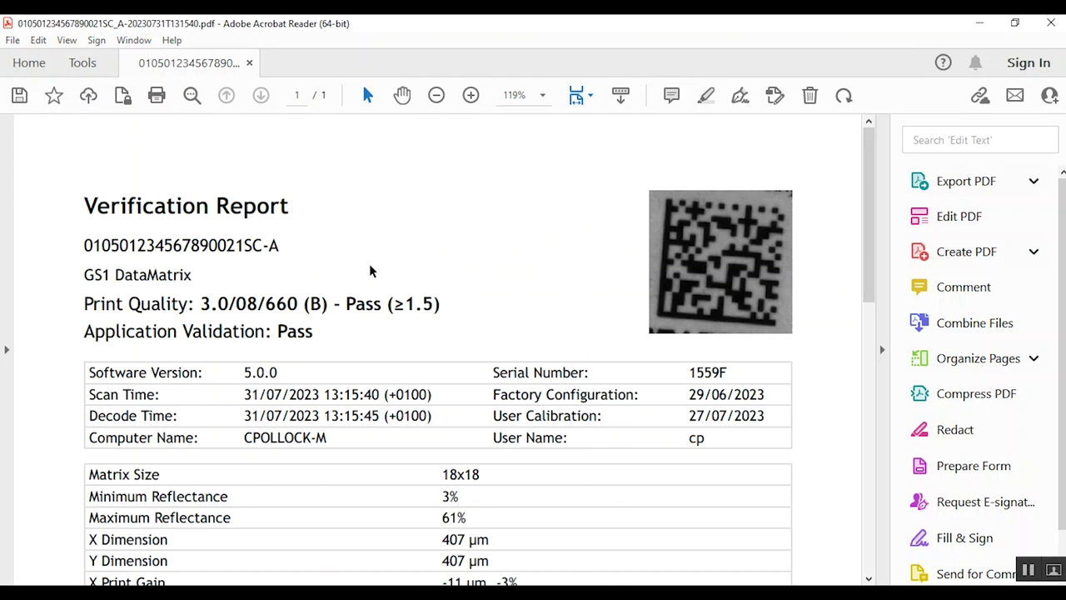
pyautogui.moveTo(868, 180); pyautogui.dragTo(866, 249)
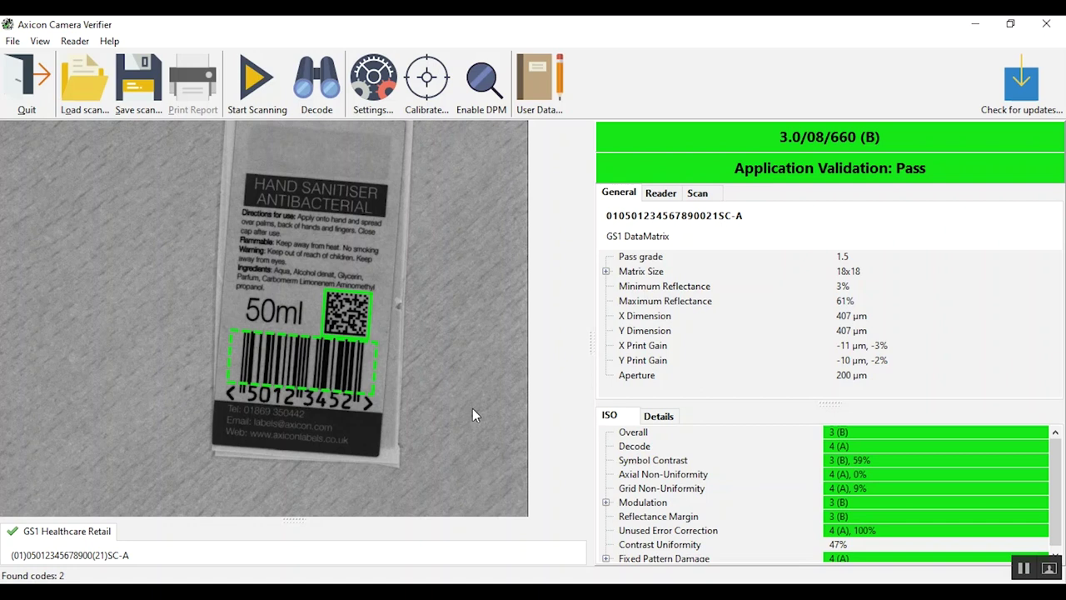
# Step: Create a user data item titled "Customer" with the preset values Customer A, Customer B and Customer C
pyautogui.click(373, 82)
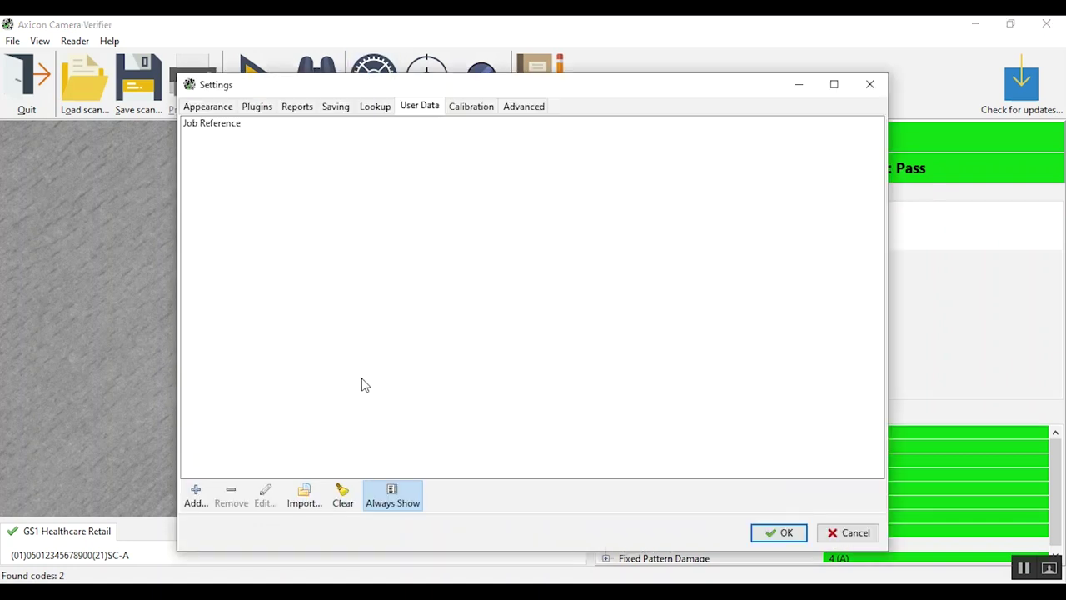
pyautogui.click(196, 496)
pyautogui.click(457, 201)
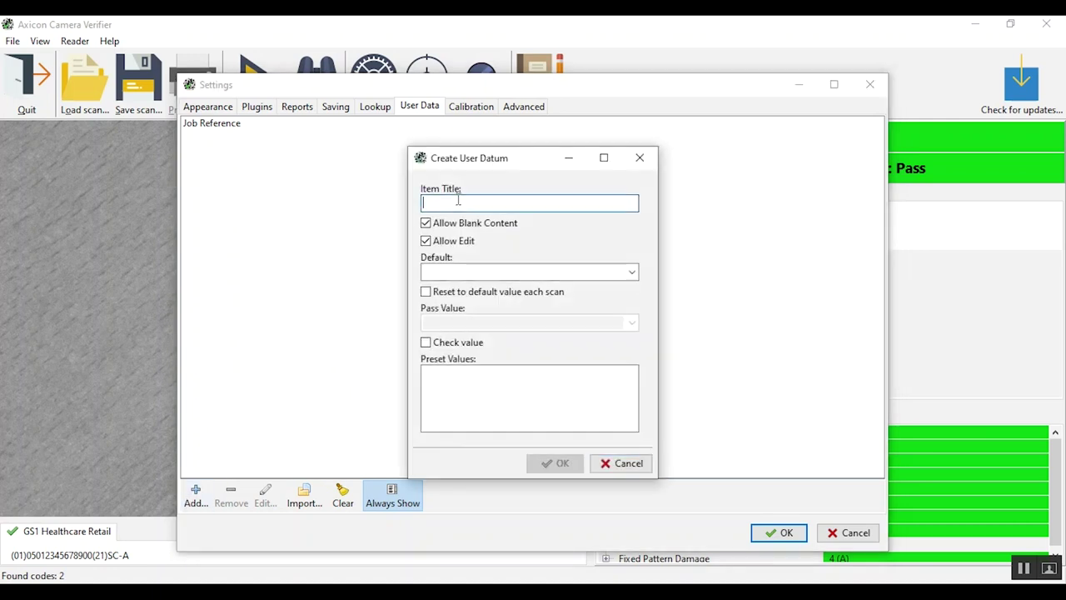
pyautogui.write('B')
pyautogui.press('BackSpace')
pyautogui.write('Customer')
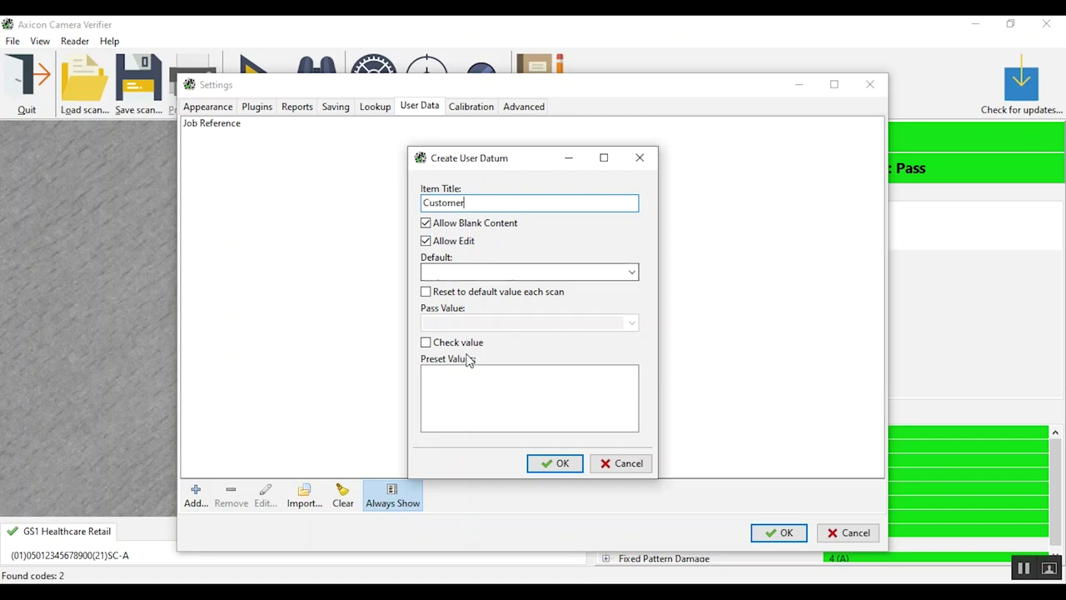
pyautogui.click(465, 379)
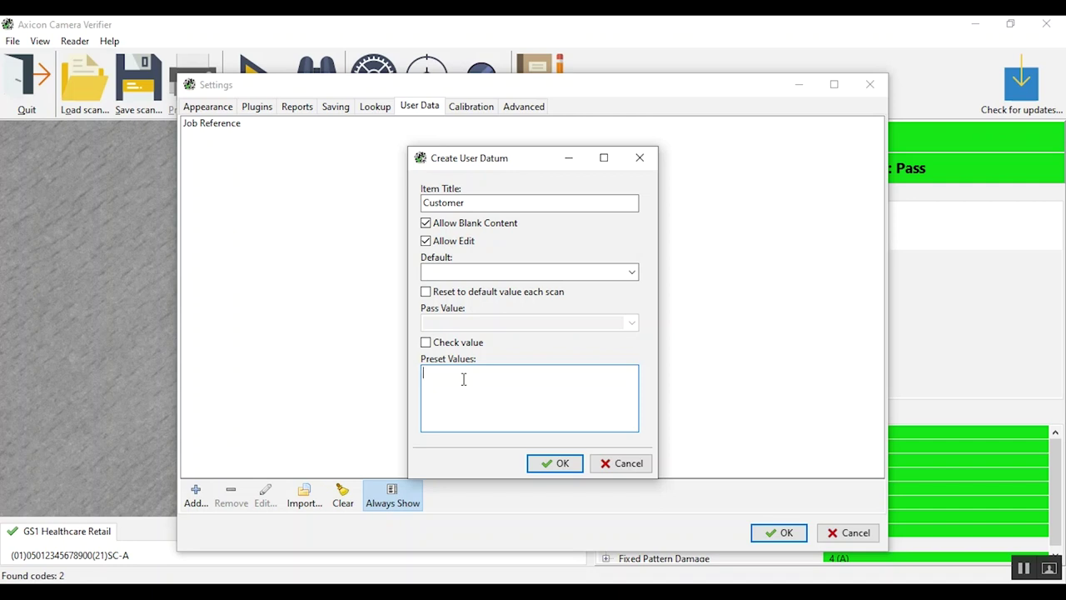
pyautogui.write('Customer A Cust')
pyautogui.write('omer B')
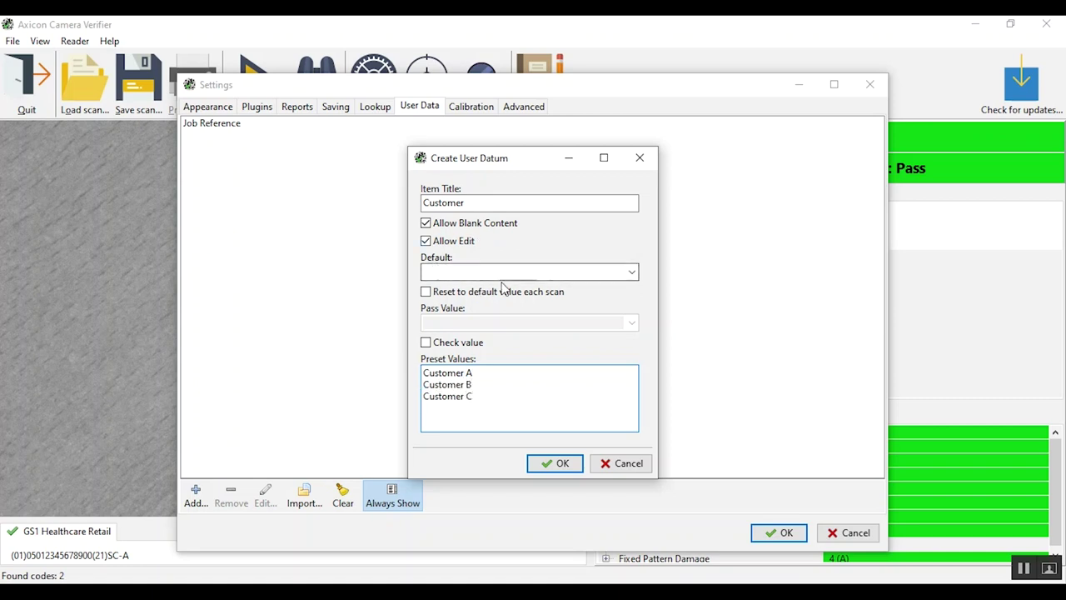
# Step: Set the Customer item's default to Customer A, disallow editing, and save the settings
pyautogui.click(634, 273)
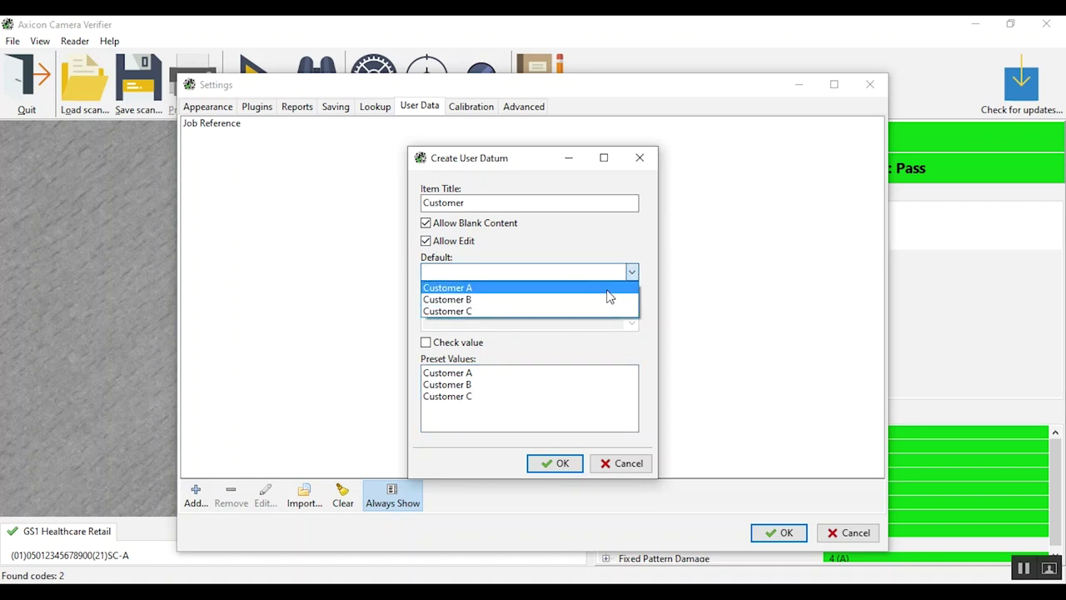
pyautogui.click(608, 288)
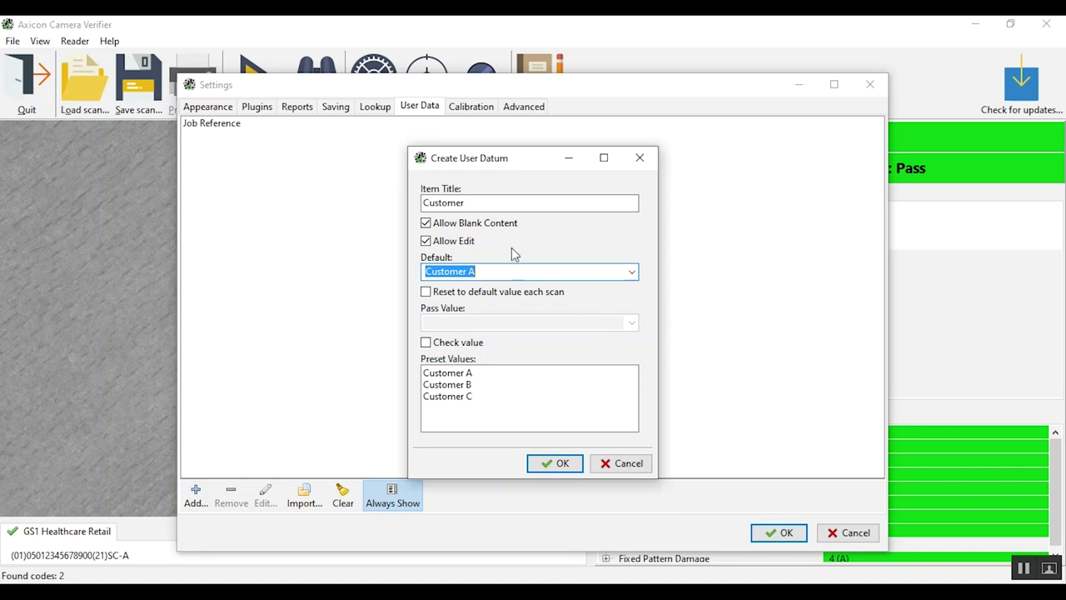
pyautogui.click(426, 241)
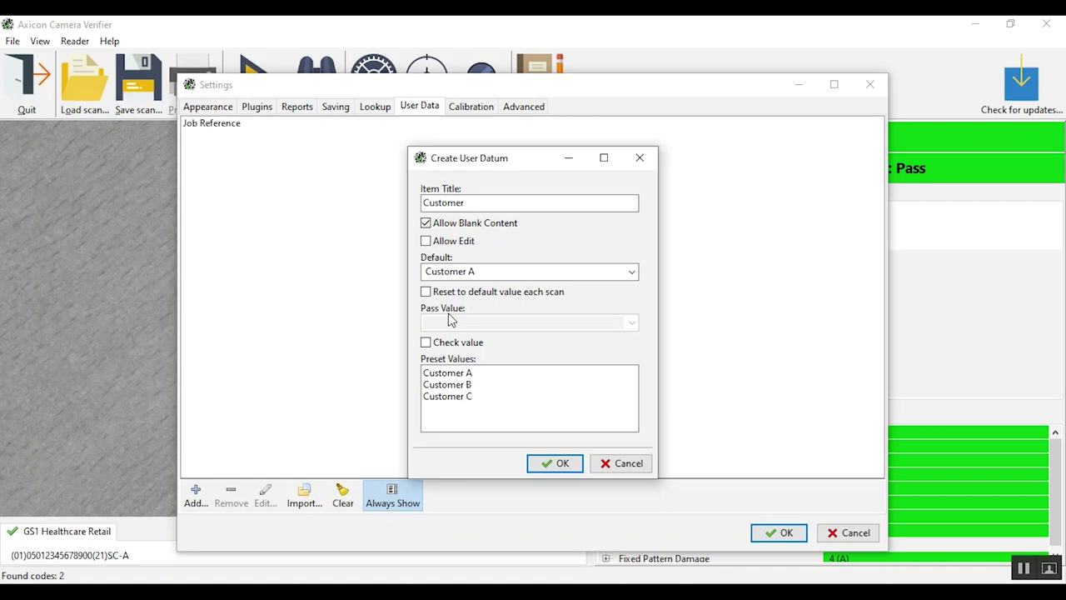
pyautogui.click(555, 465)
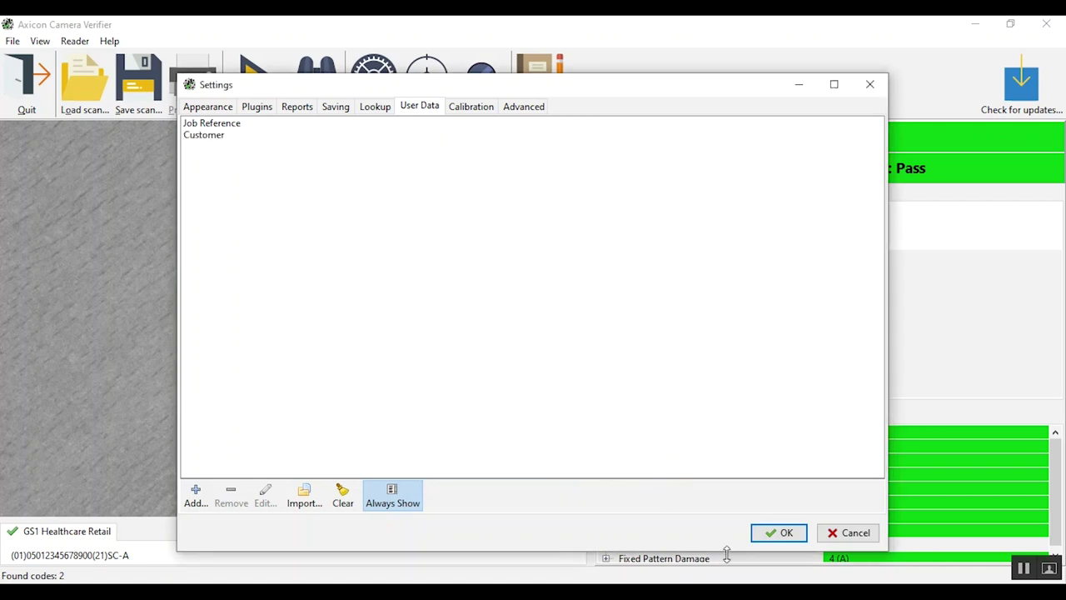
pyautogui.click(777, 533)
# Step: Decode the label's codes and submit the user data with job reference 1234 and Customer B
pyautogui.click(406, 254)
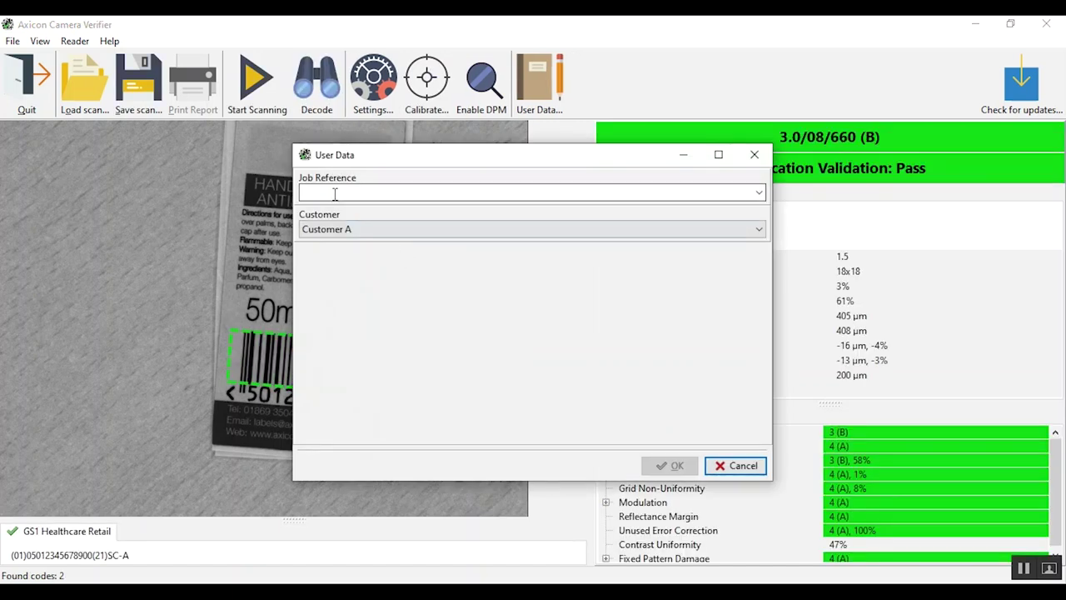
pyautogui.click(335, 193)
pyautogui.write('1234')
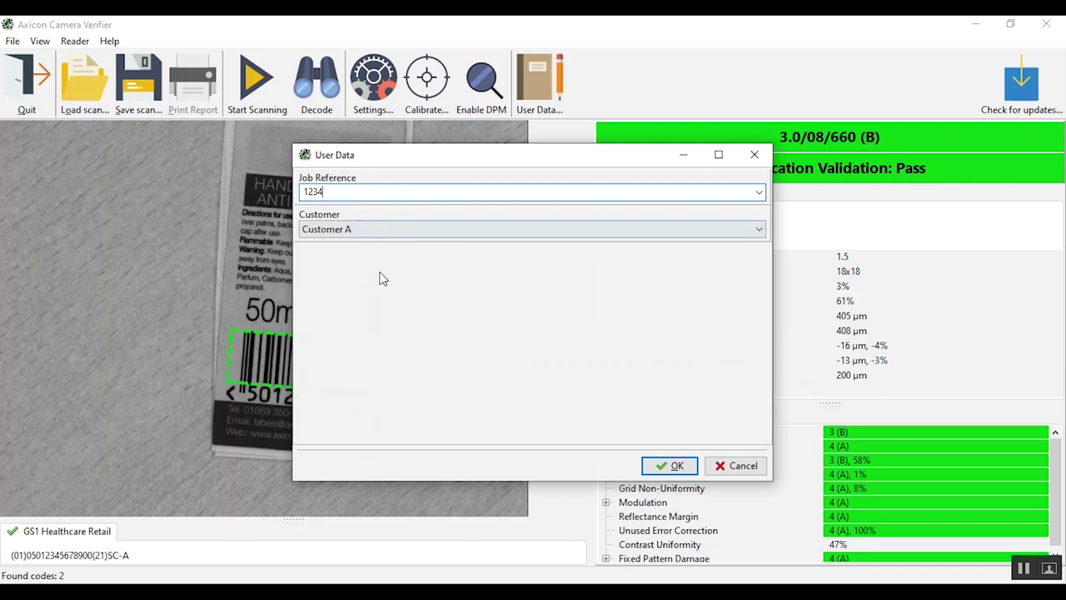
pyautogui.click(759, 229)
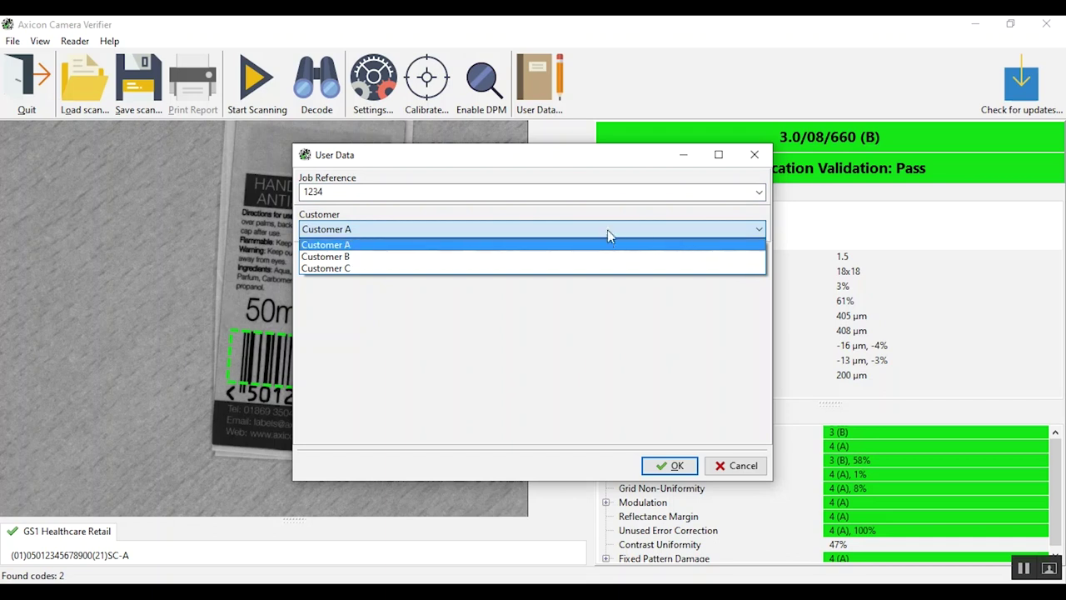
pyautogui.click(577, 257)
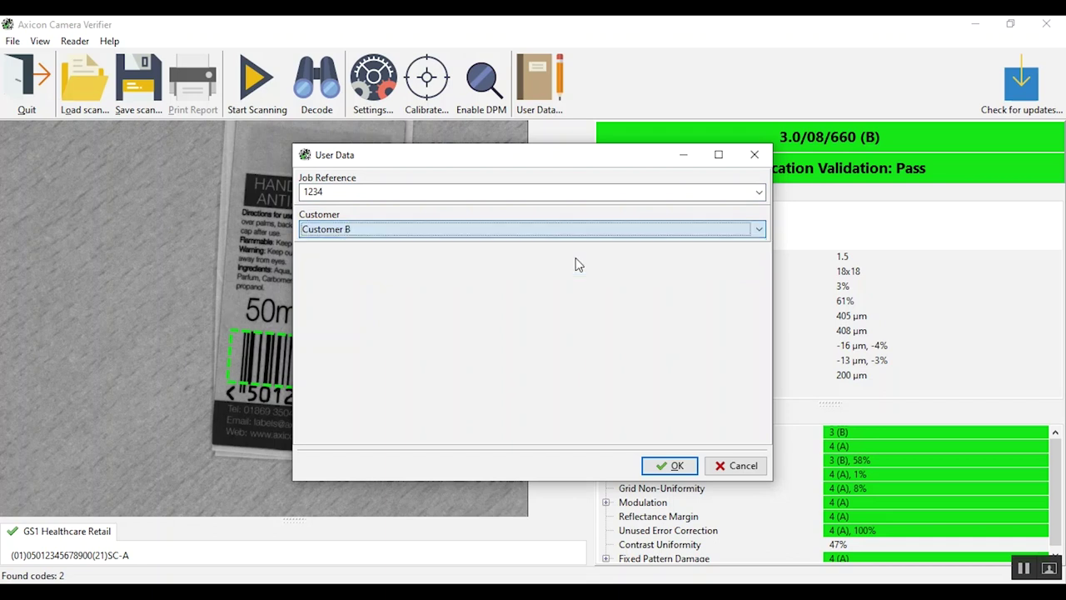
pyautogui.click(671, 467)
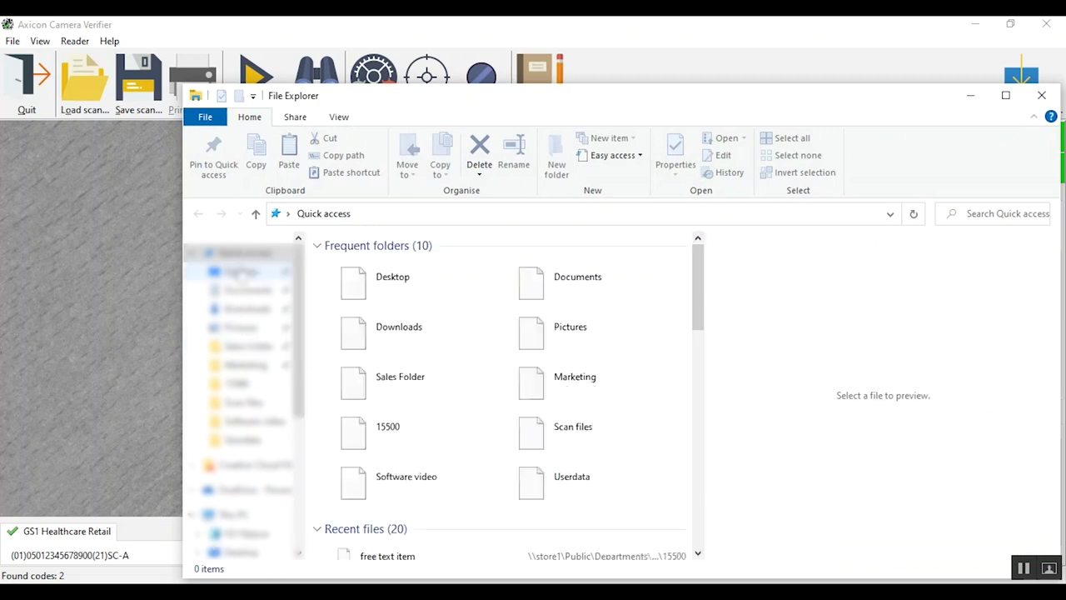
# Step: Open the newest GS1 DataMatrix PDF report, ending in T131946, from the desktop's User data test folder and examine its user data
pyautogui.click(240, 272)
pyautogui.doubleClick(345, 286)
pyautogui.click(364, 315)
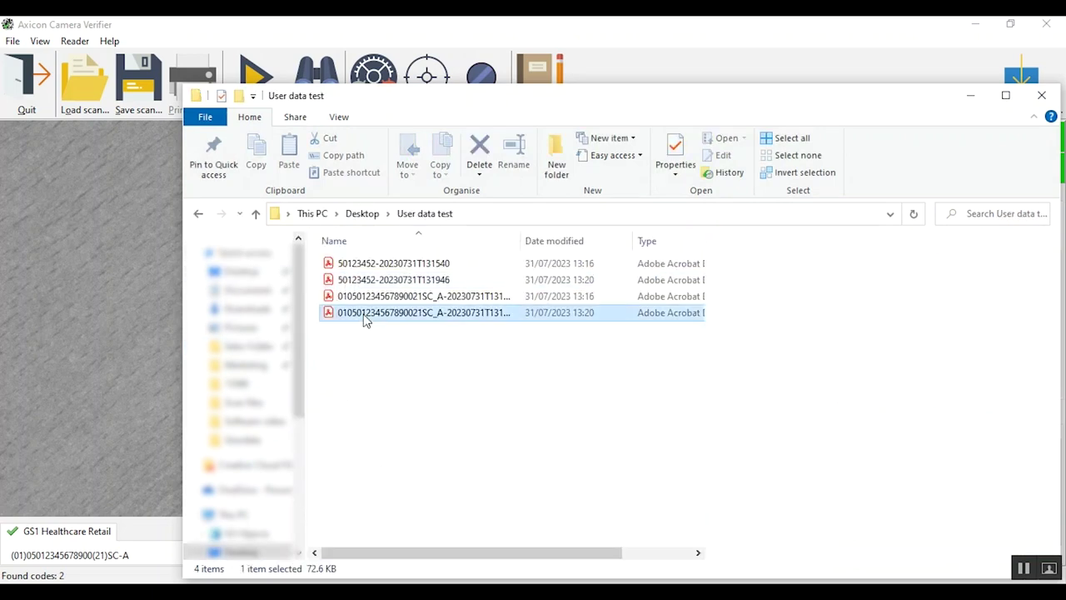
pyautogui.doubleClick(364, 314)
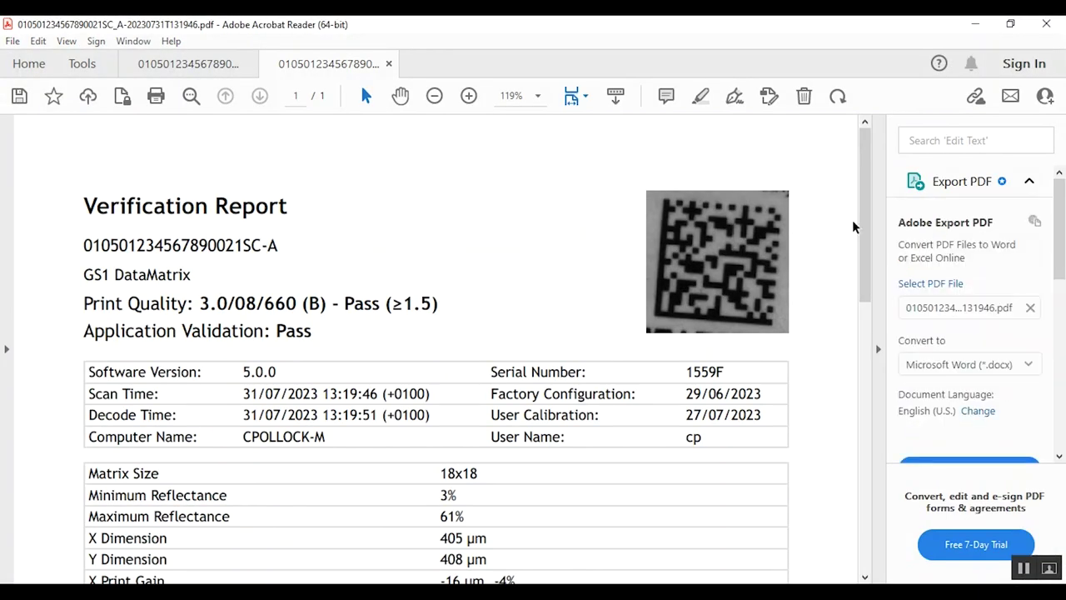
pyautogui.moveTo(865, 203); pyautogui.dragTo(865, 305)
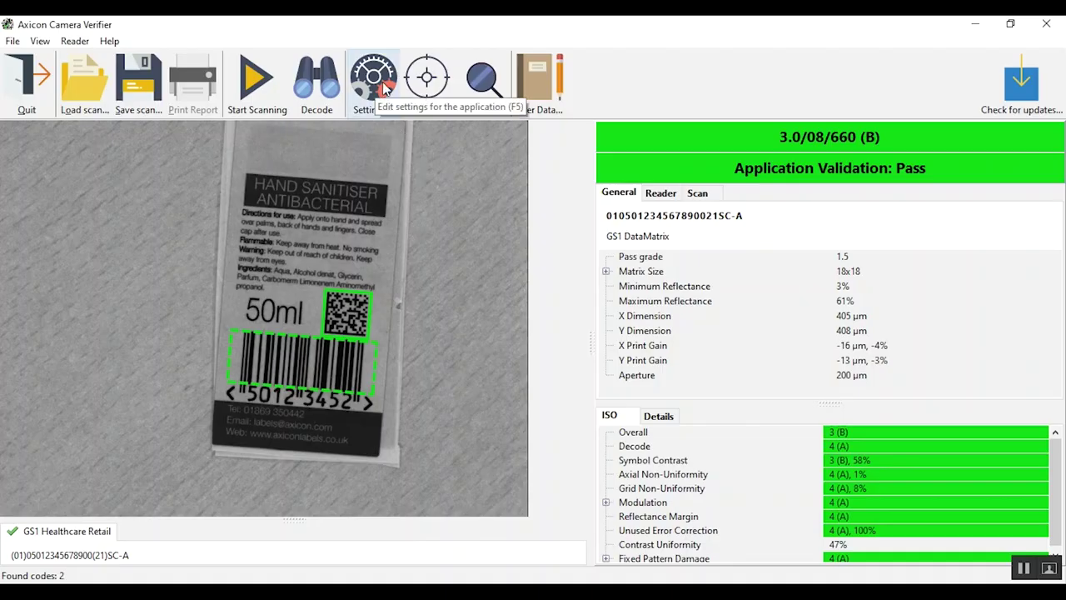
# Step: In Axicon Camera Verifier, enable value checking for the Customer item with Customer C as the pass value, and save the settings
pyautogui.click(374, 83)
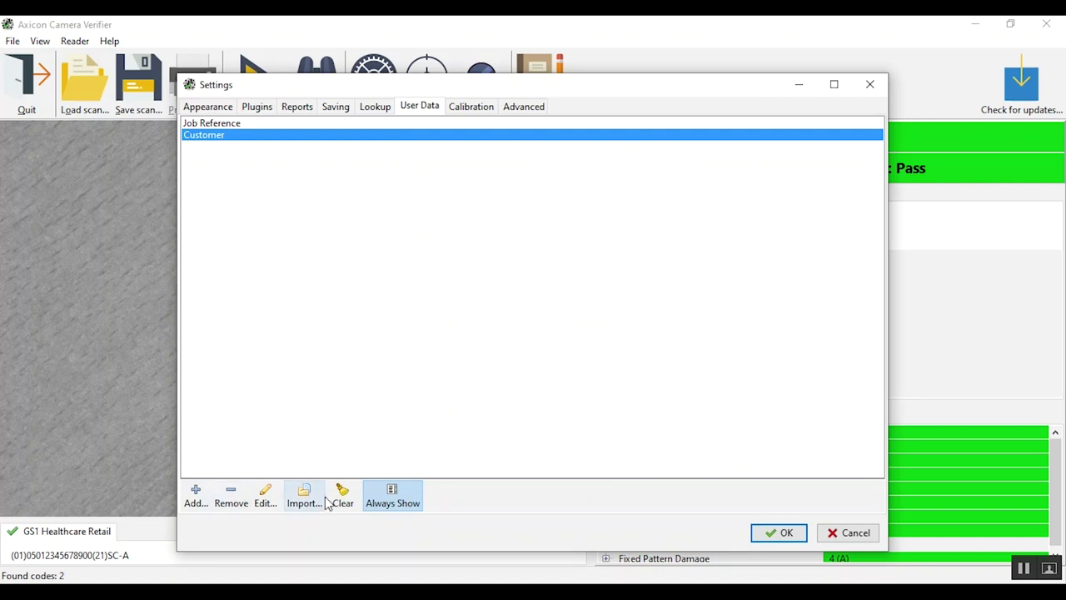
pyautogui.click(265, 494)
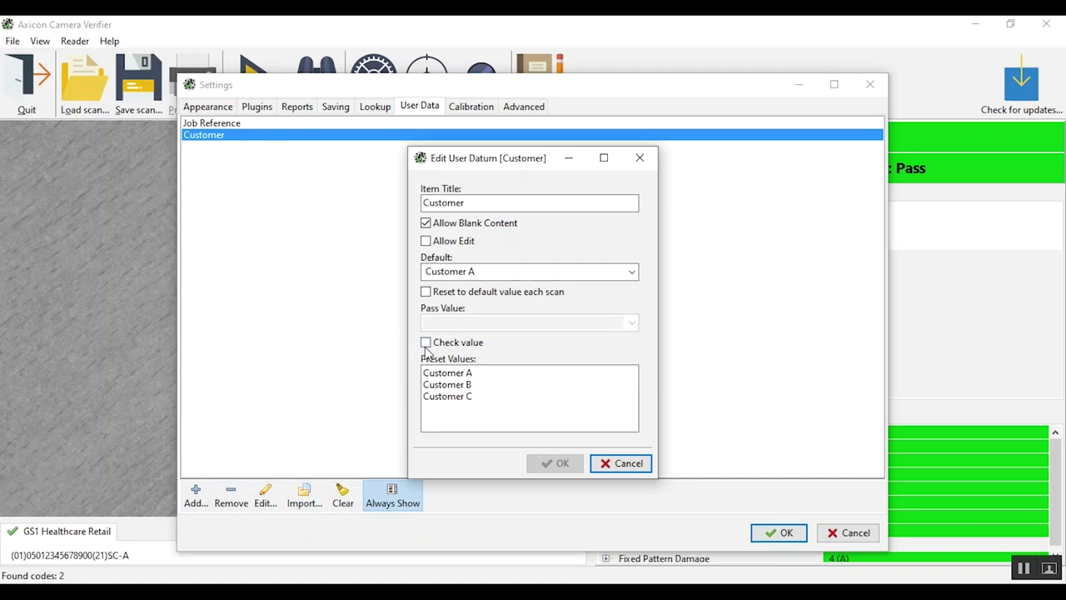
pyautogui.click(426, 343)
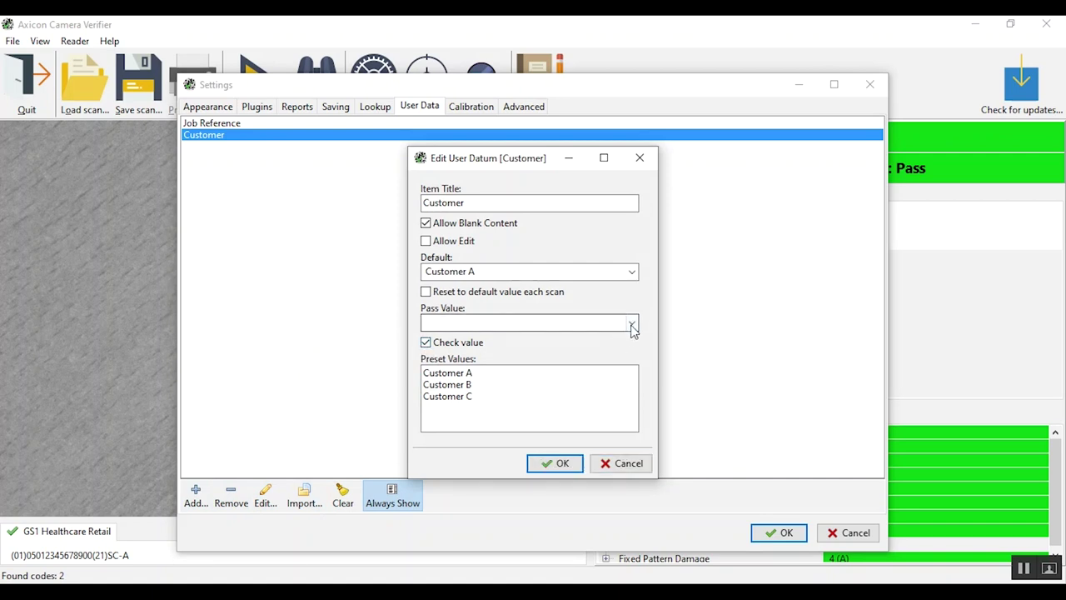
pyautogui.click(632, 325)
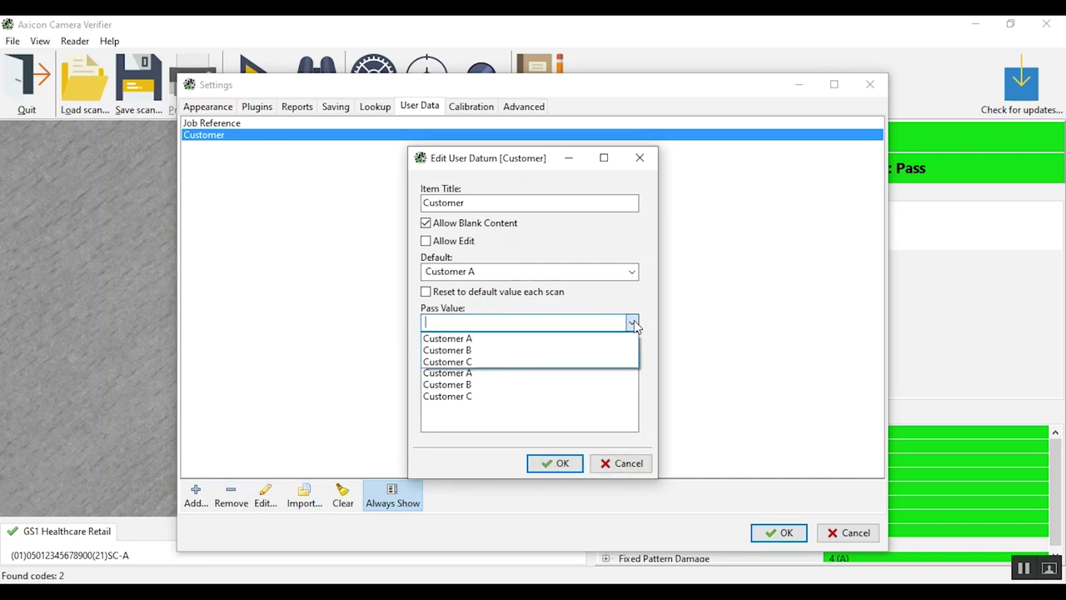
pyautogui.click(605, 362)
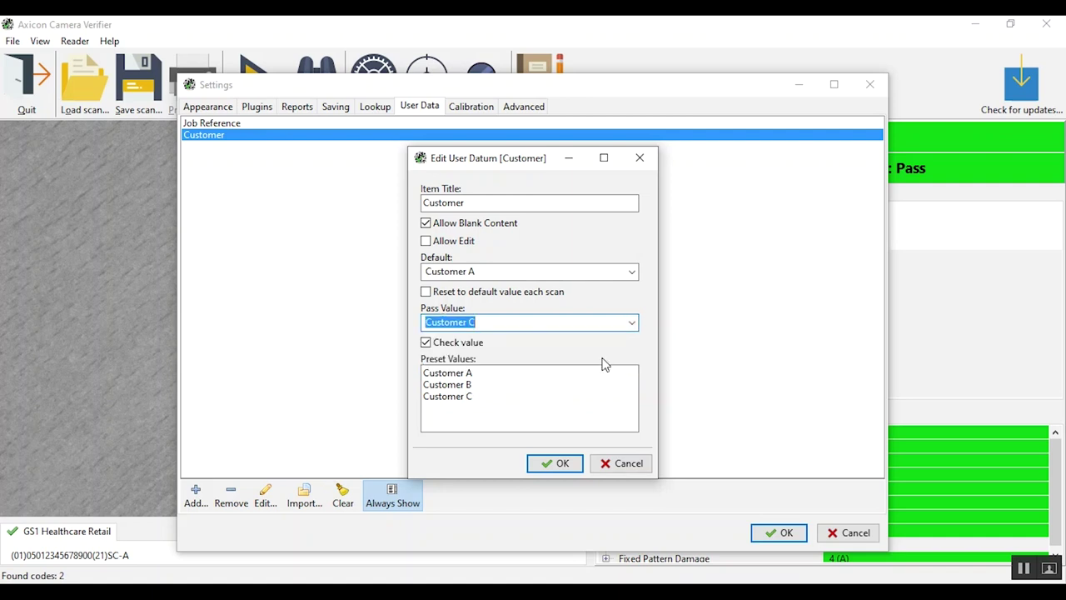
pyautogui.click(553, 464)
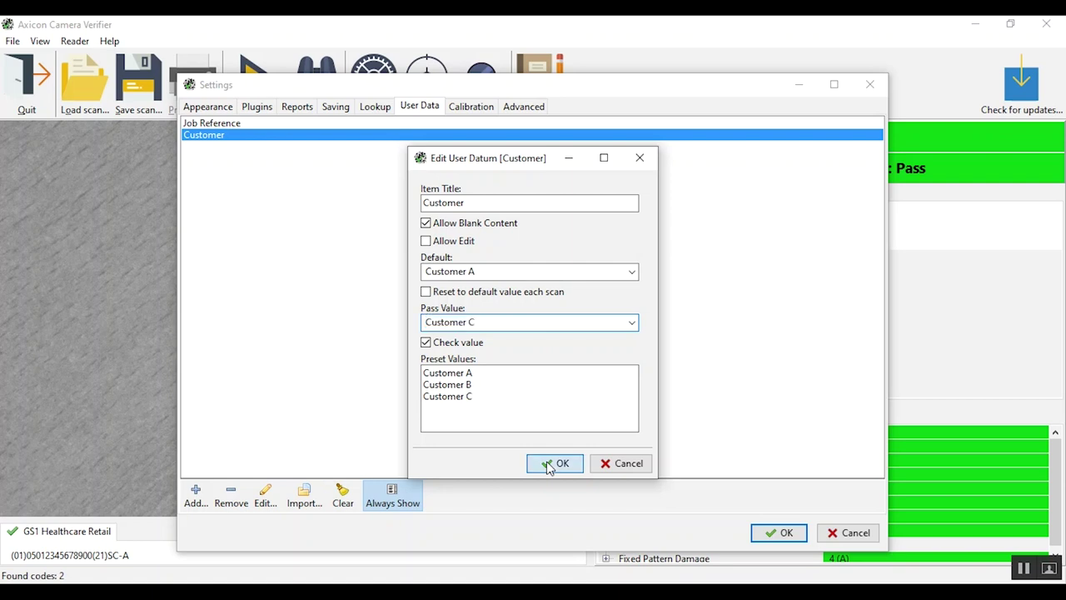
pyautogui.click(770, 532)
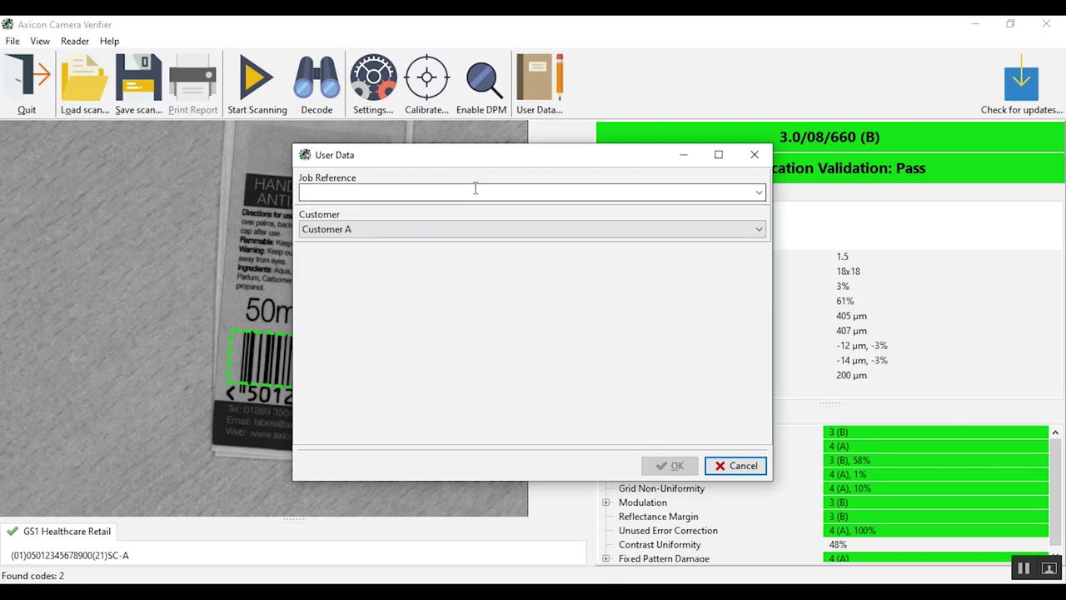
# Step: Submit the new scan's user data with job reference 1234 and Customer B to test the pass value check
pyautogui.click(476, 190)
pyautogui.write('1234')
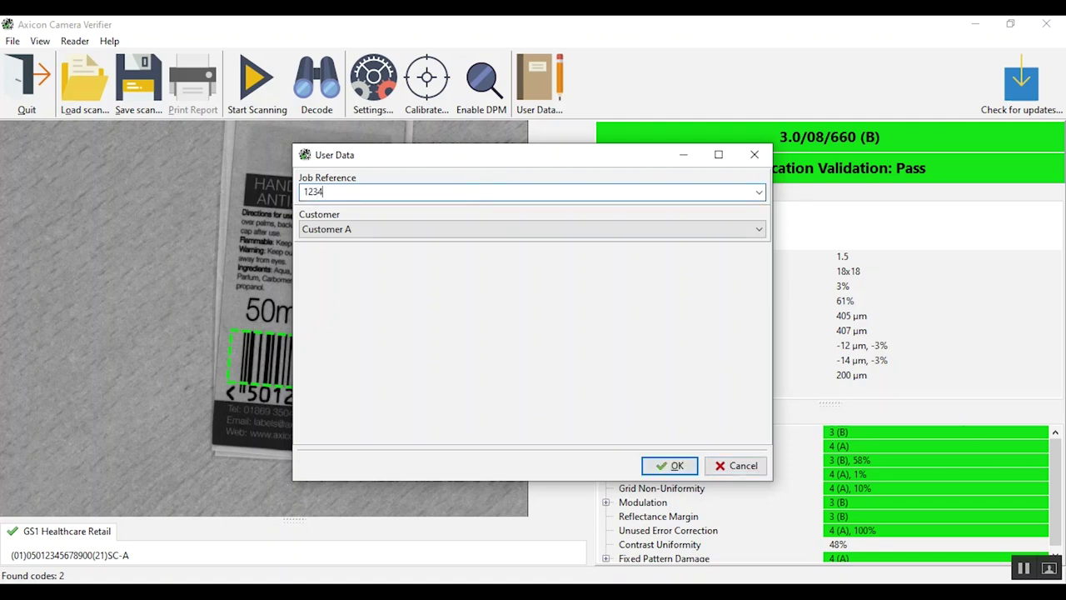
pyautogui.click(475, 234)
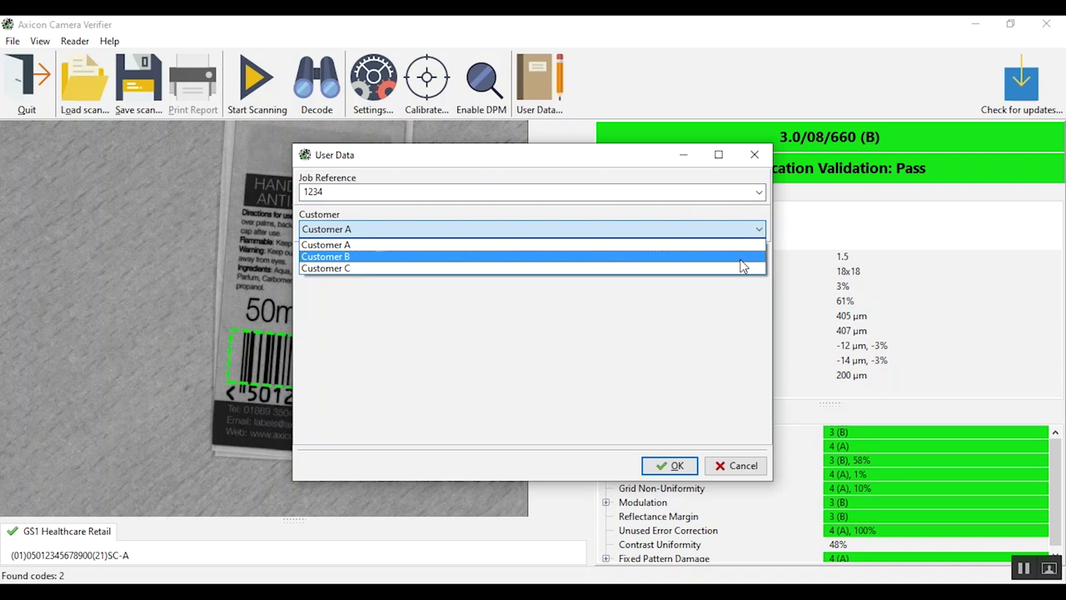
pyautogui.click(743, 262)
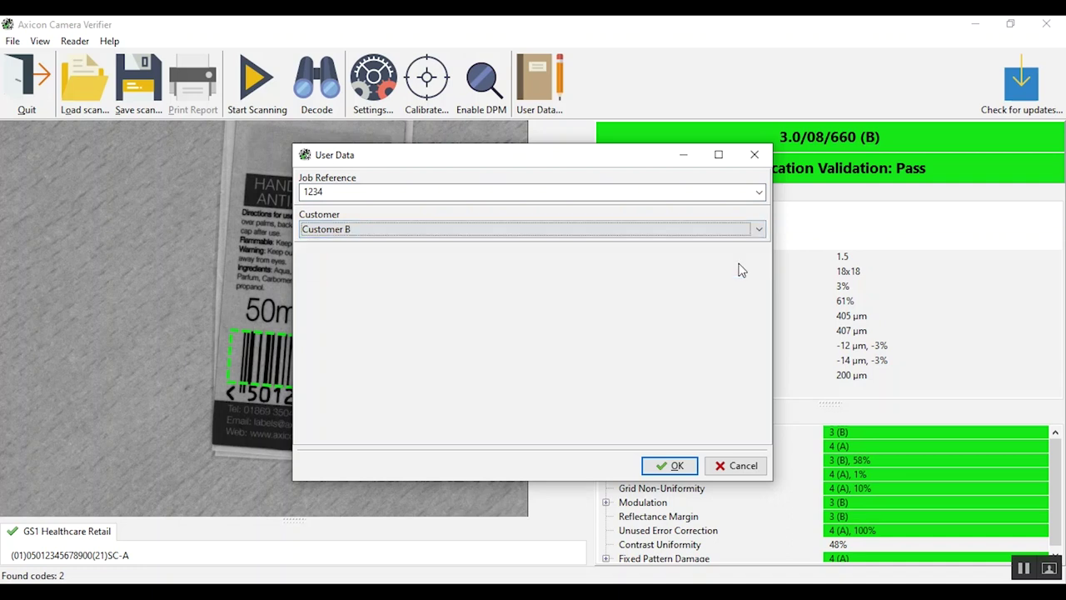
pyautogui.click(672, 463)
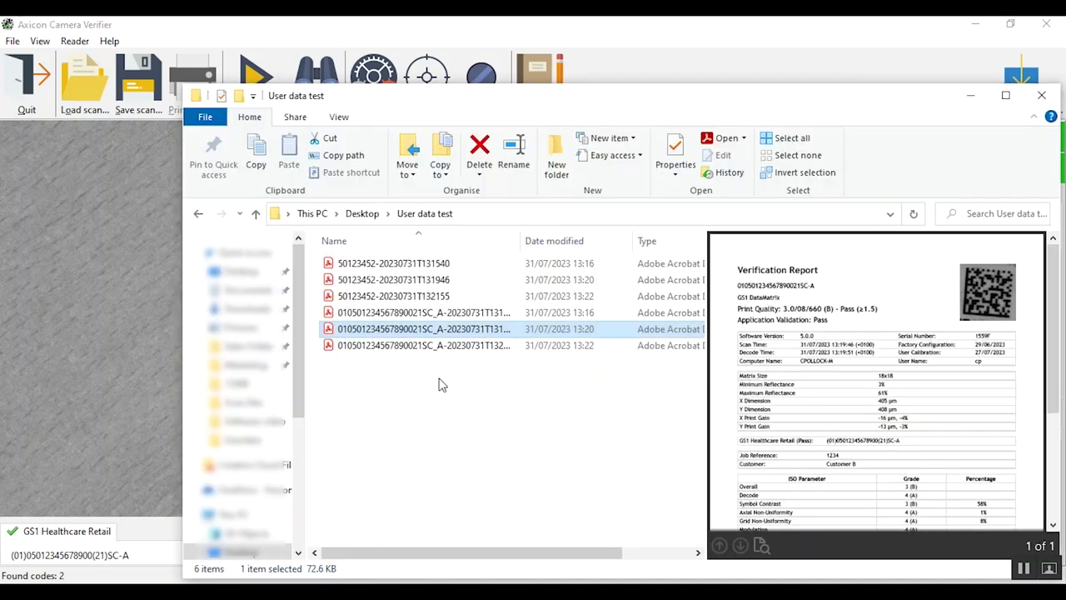
# Step: Open the GS1 DataMatrix report ending in T132155 from the User data test folder and examine its Customer check result
pyautogui.click(424, 348)
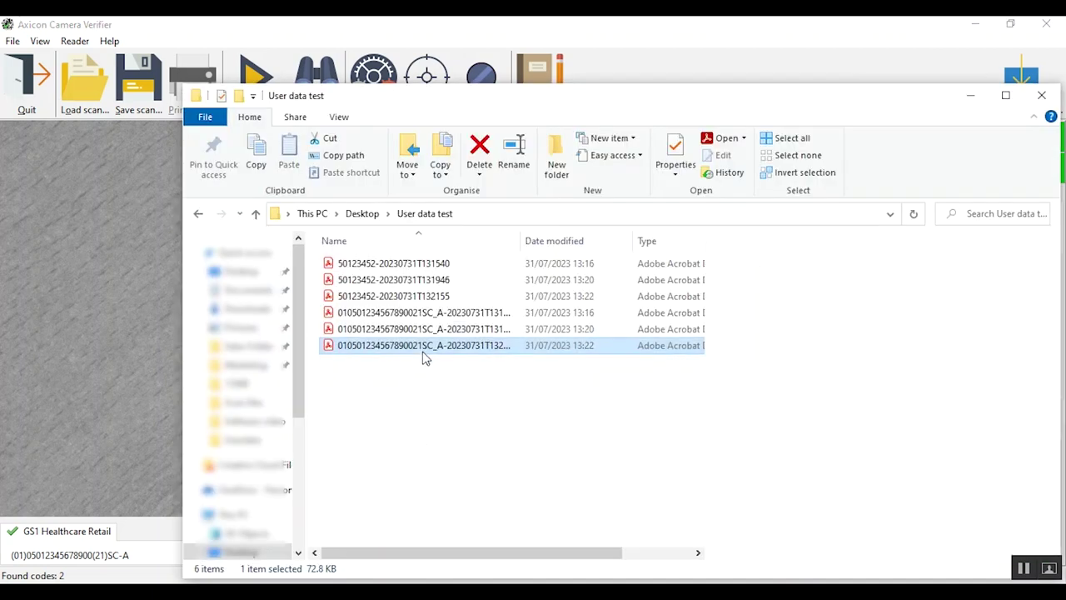
pyautogui.doubleClick(335, 344)
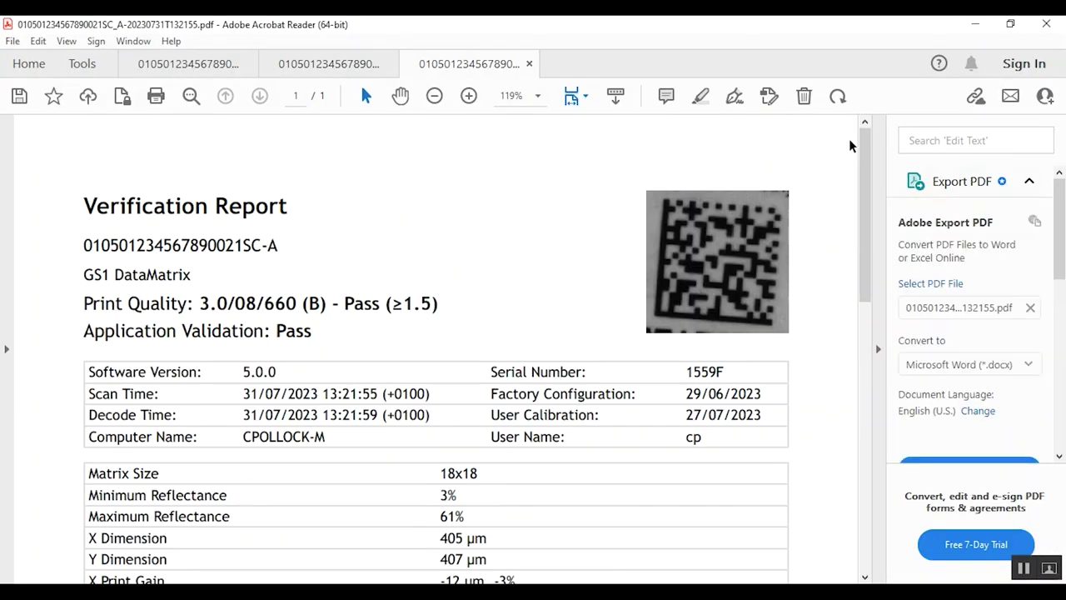
pyautogui.moveTo(868, 143); pyautogui.dragTo(867, 221)
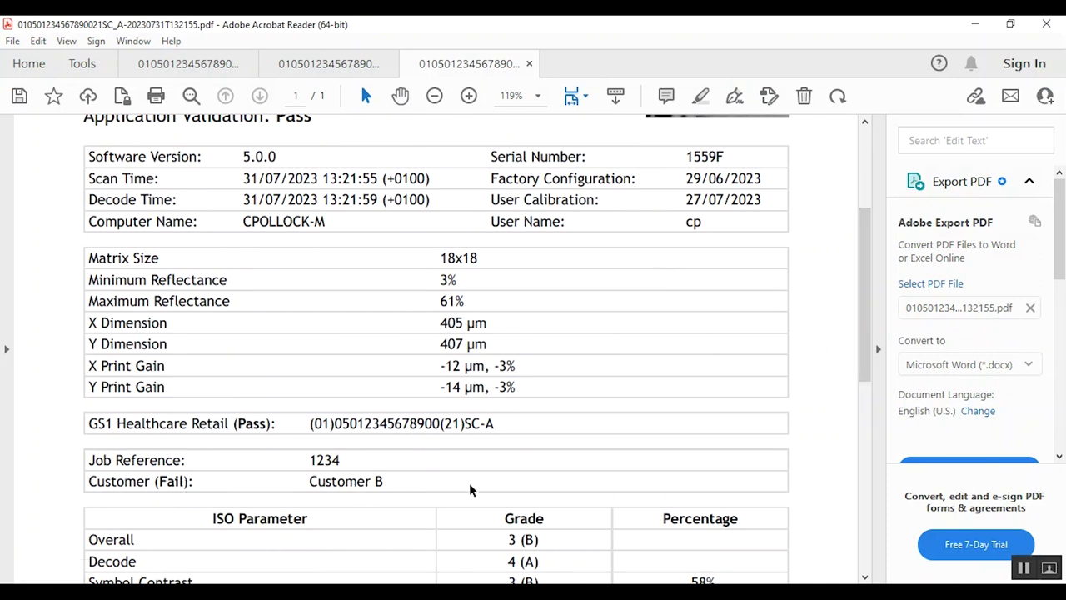
# Step: Switch back to Axicon Camera Verifier, decode the label again and submit the user data with Customer C
pyautogui.hotkey('alt', 'Tab')
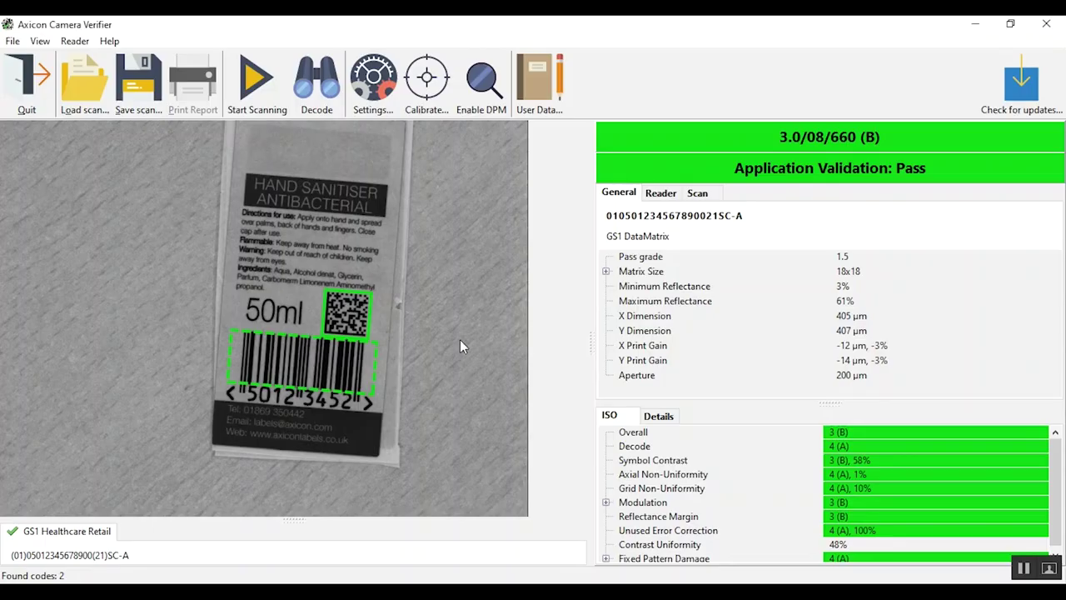
pyautogui.click(321, 83)
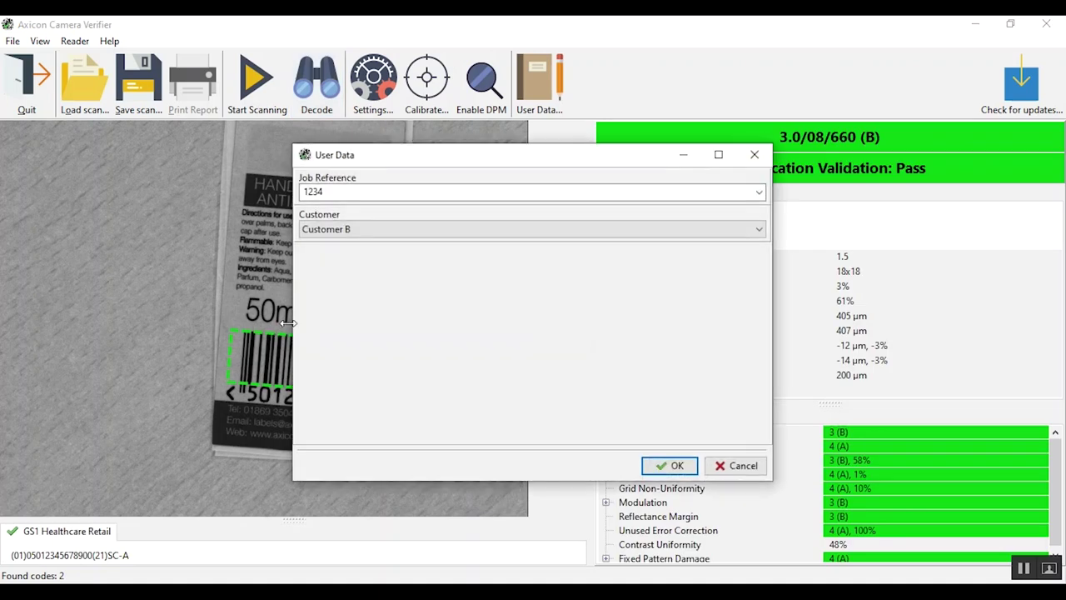
pyautogui.click(438, 231)
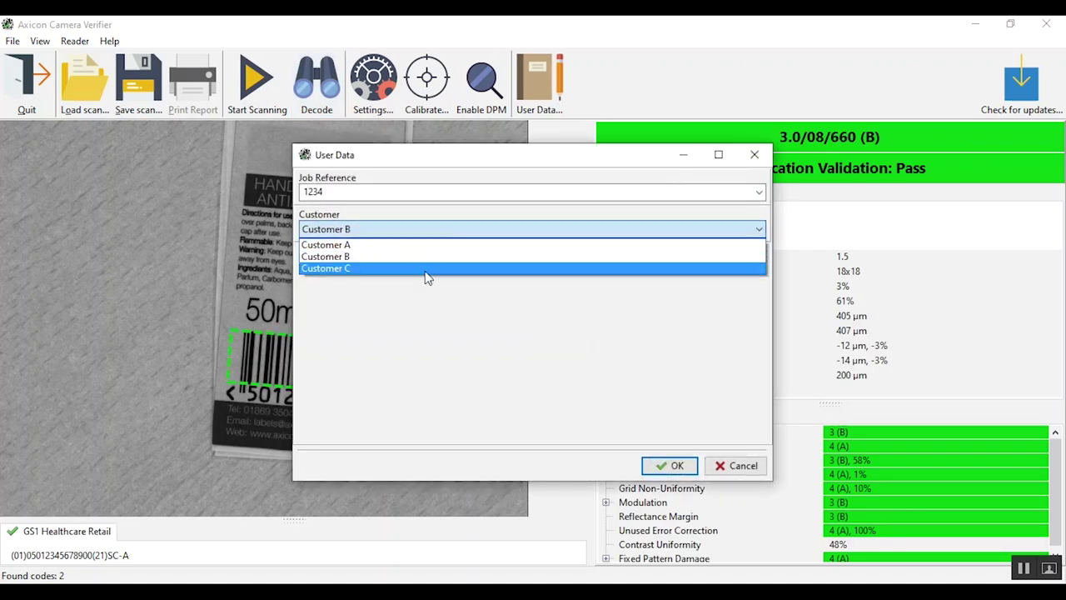
pyautogui.click(425, 274)
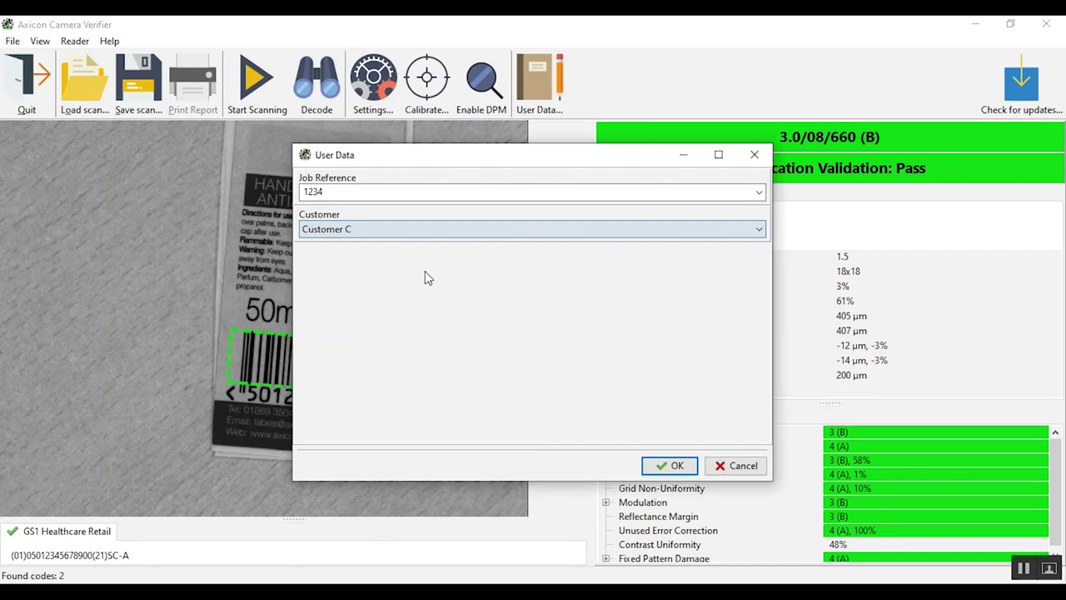
pyautogui.click(669, 465)
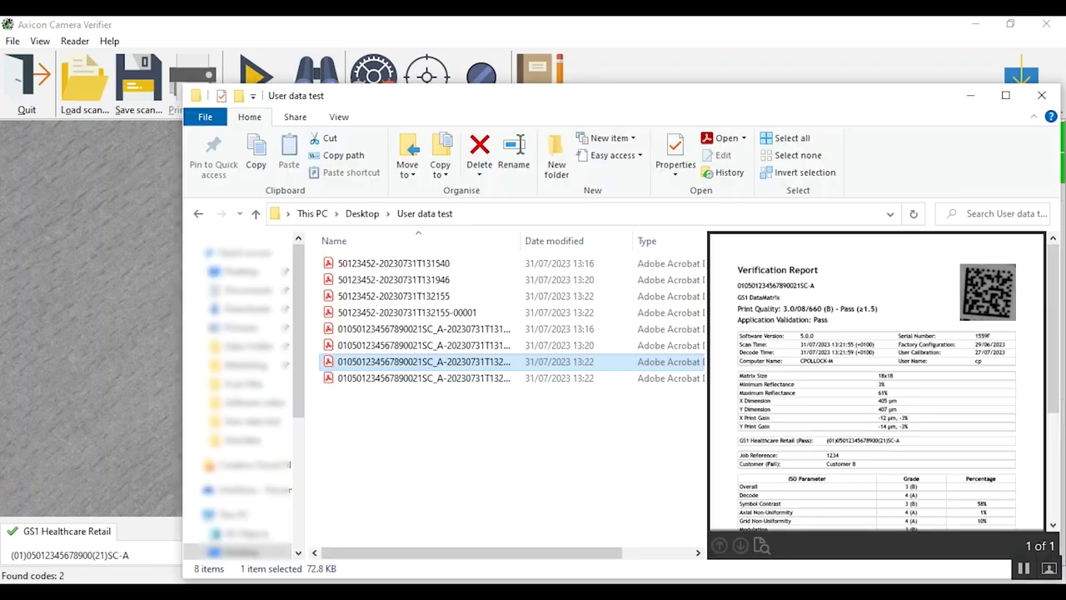
pyautogui.click(402, 381)
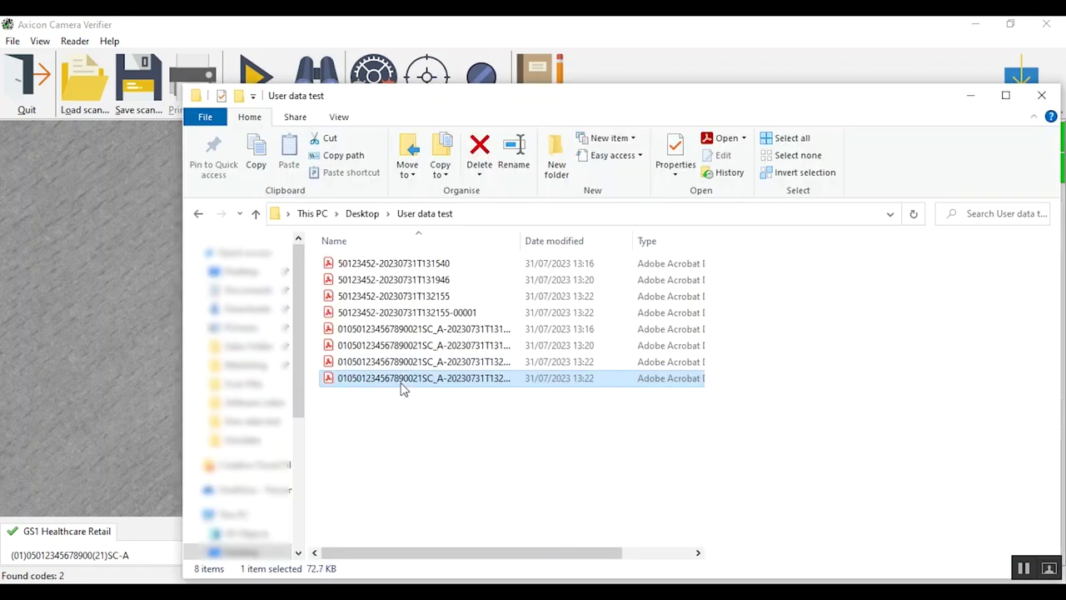
pyautogui.doubleClick(335, 381)
pyautogui.scroll(-4, 858, 278)
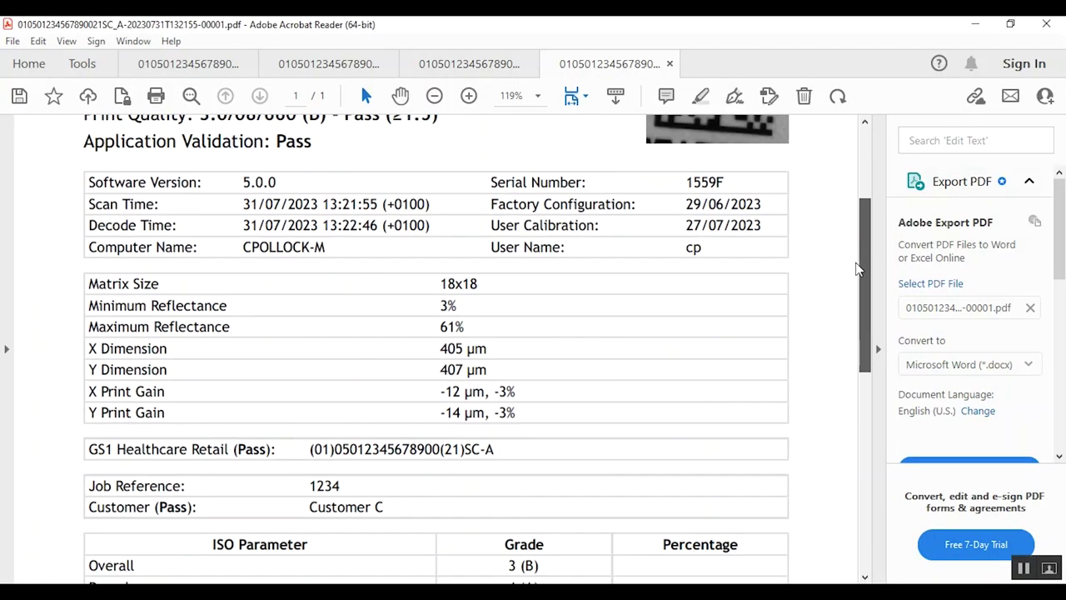
pyautogui.scroll(-2, 858, 277)
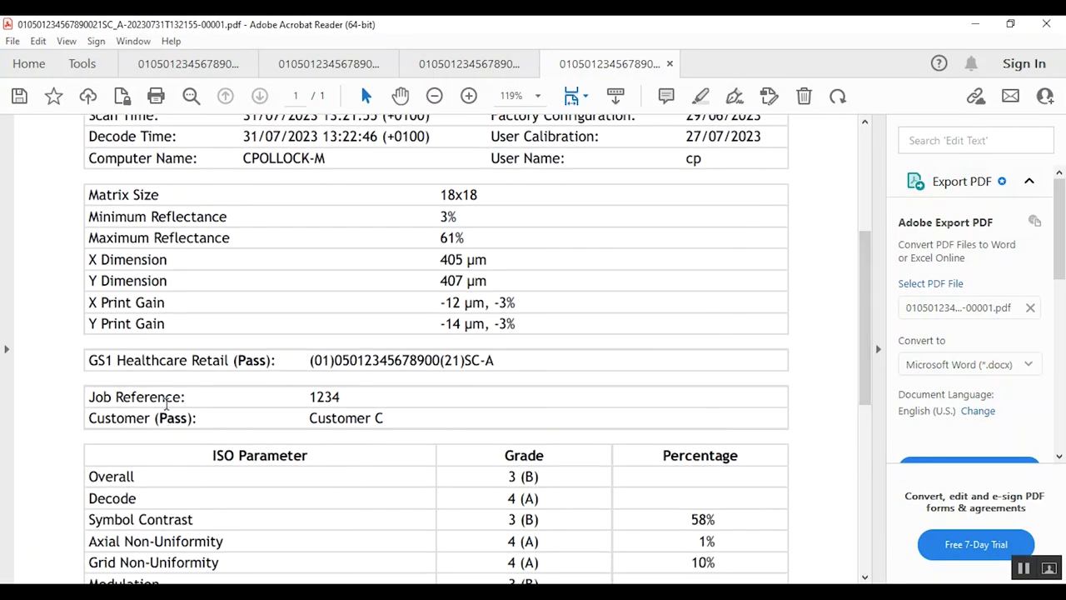